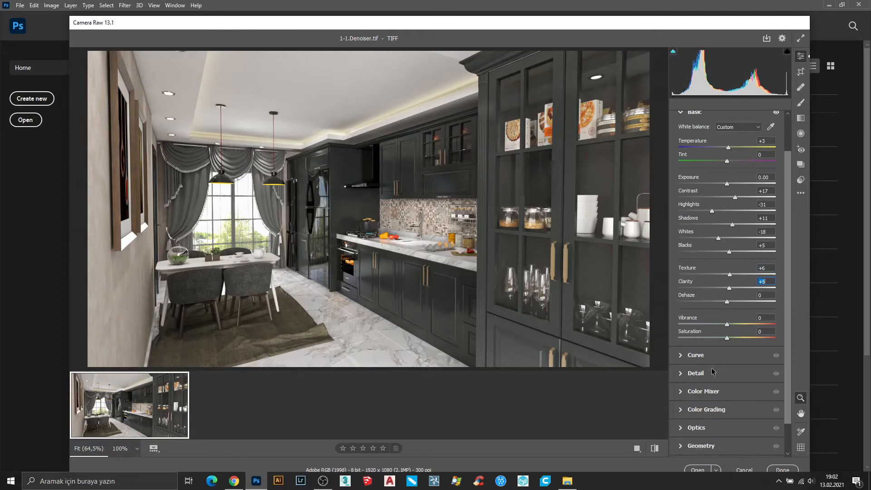
- Open the adjusted 1-1.Denoiser.tif in the main editor, along with the 1-1.Raw_Reflection.tif and 1-1.Render_ID.tif passes
click(681, 193)
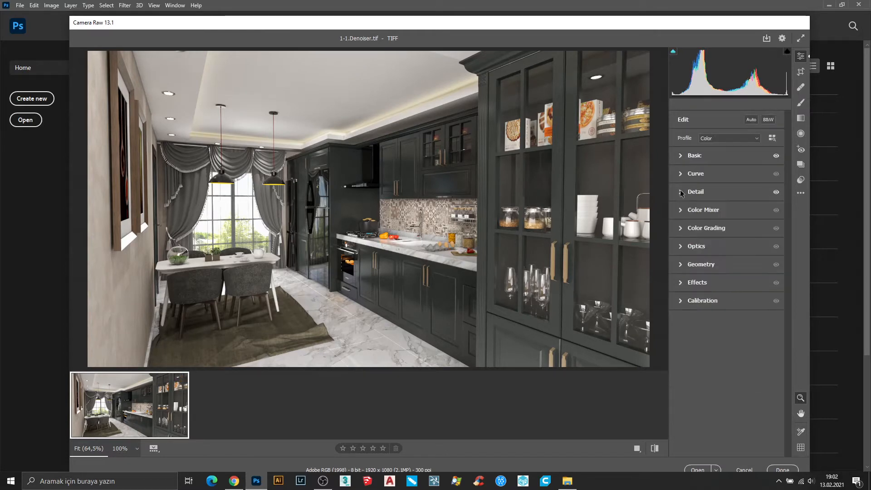
click(711, 474)
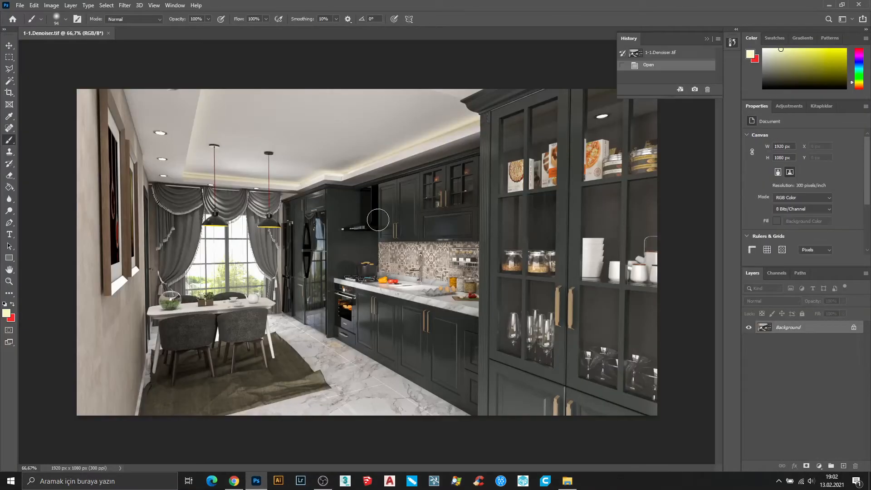
click(567, 481)
drag(276, 122, 275, 445)
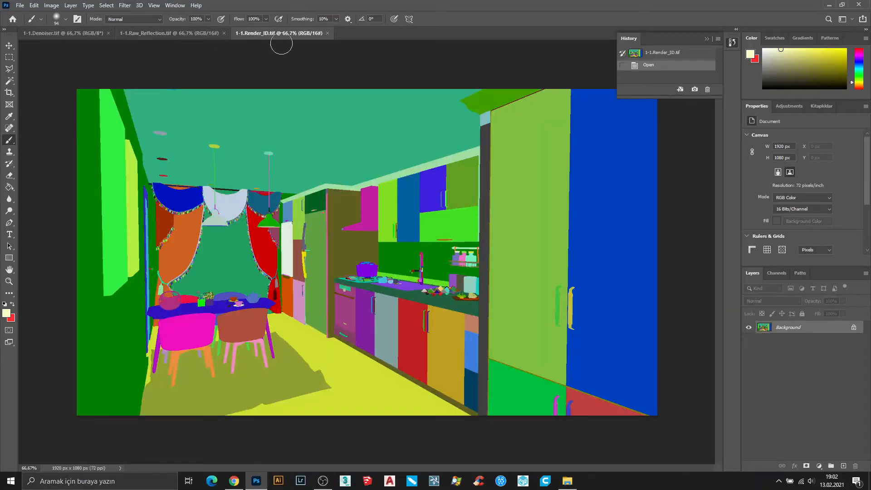
- Convert the Background of 1-1.Render_ID.tif into a regular layer and duplicate it into 1-1.Denoiser.tif
right_click(285, 35)
right_click(801, 326)
click(801, 329)
key(Return)
right_click(798, 327)
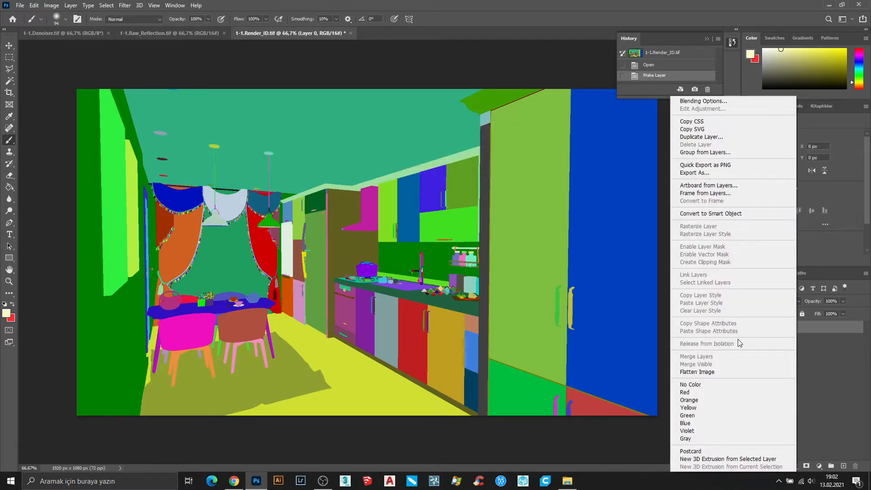
click(710, 137)
click(445, 167)
click(447, 178)
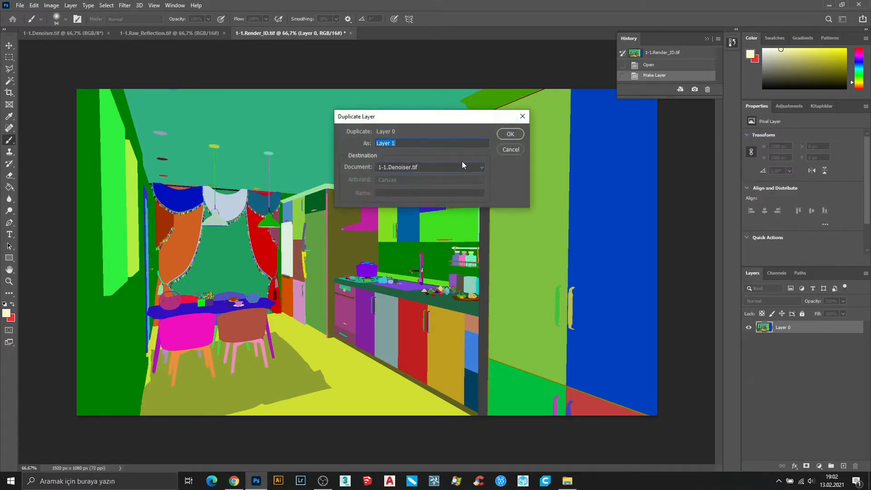
click(511, 135)
- Convert the Background of 1-1.Raw_Reflection.tif into a regular layer and duplicate it into 1-1.Denoiser.tif
click(218, 33)
double_click(794, 329)
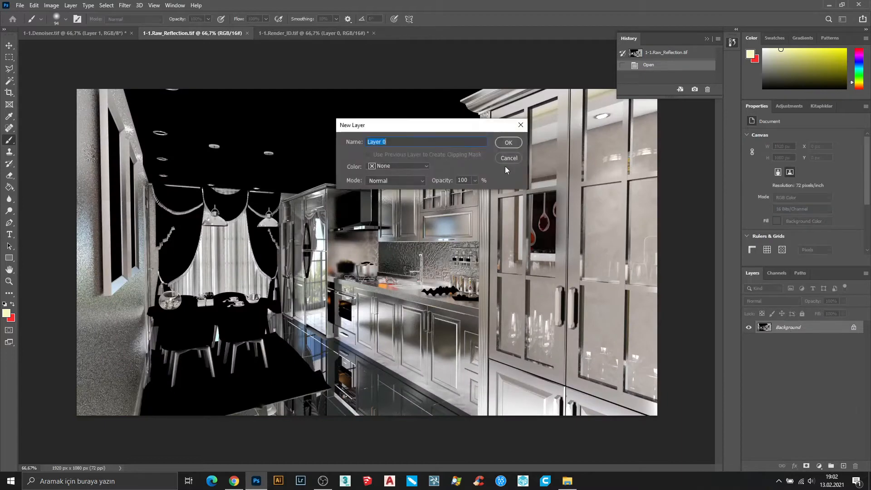
key(Return)
right_click(788, 330)
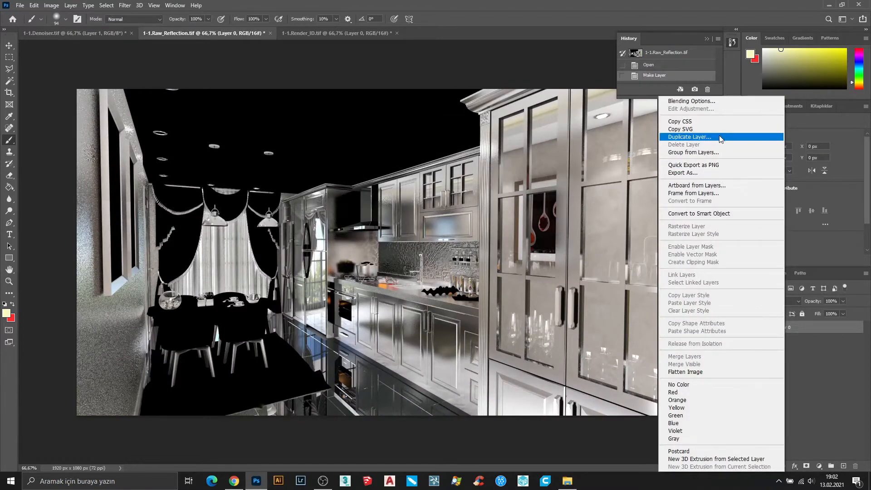
click(723, 136)
click(429, 169)
click(418, 177)
click(508, 135)
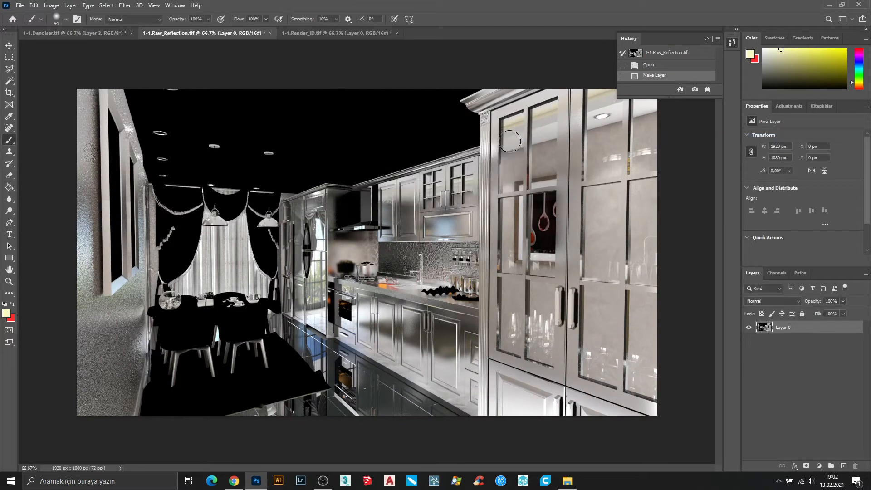
- Close the Render_ID and Raw_Reflection documents without saving their changes
middle_click(371, 33)
click(432, 179)
click(270, 33)
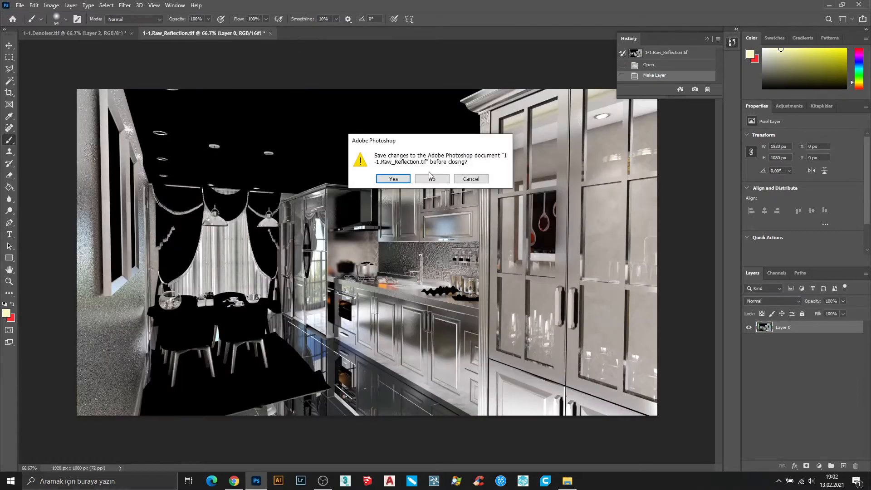
click(432, 179)
- Unlock the Background as Layer 0, move the colour ID layer to the top of the stack and hide it
double_click(817, 353)
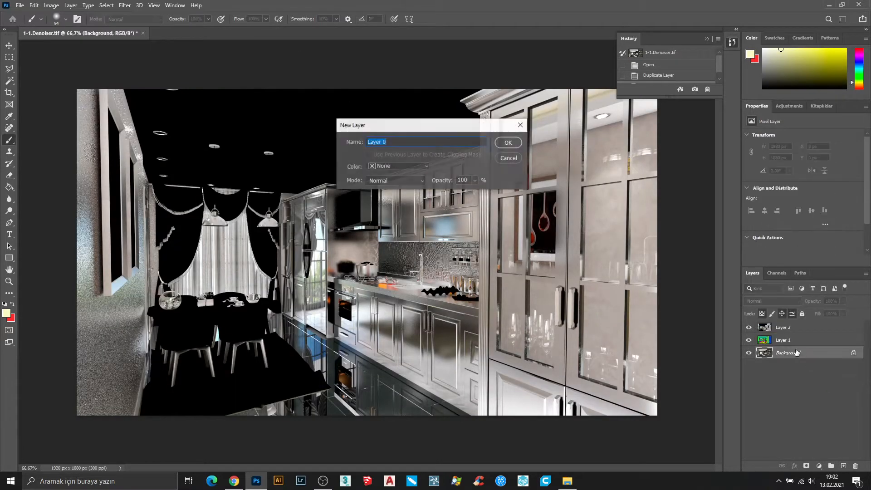
click(517, 145)
drag(792, 340, 792, 323)
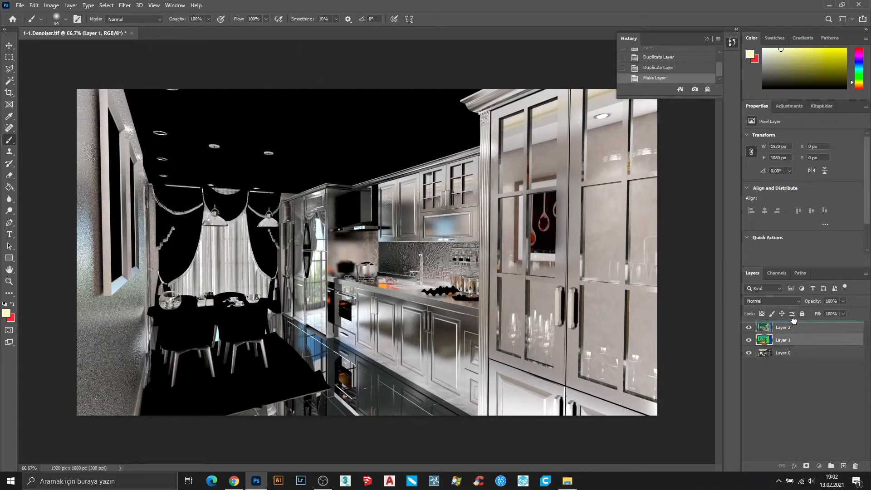
click(750, 327)
click(750, 328)
- Set the reflection layer, Layer 2, to Soft Light with 38% opacity and 68% fill
click(779, 338)
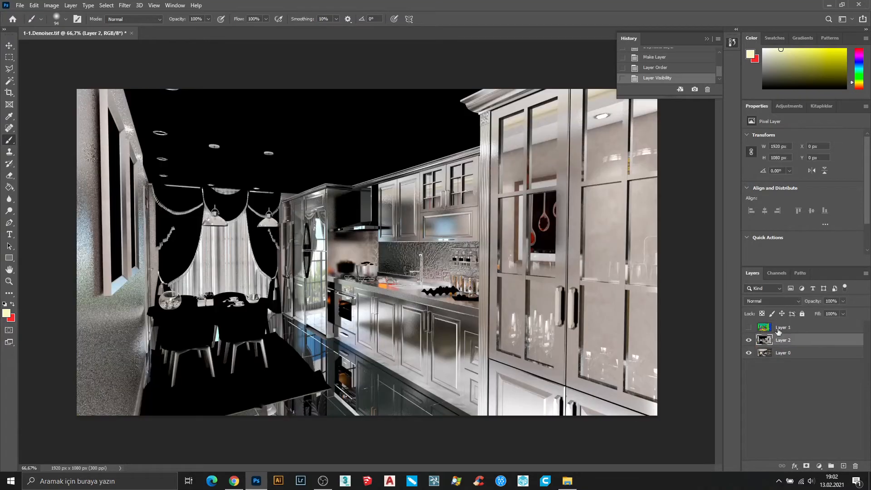
click(769, 289)
click(770, 300)
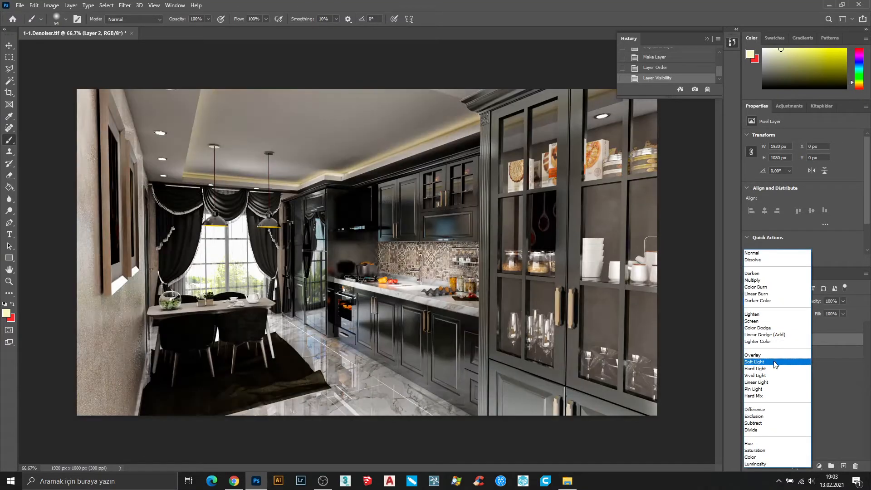
click(774, 362)
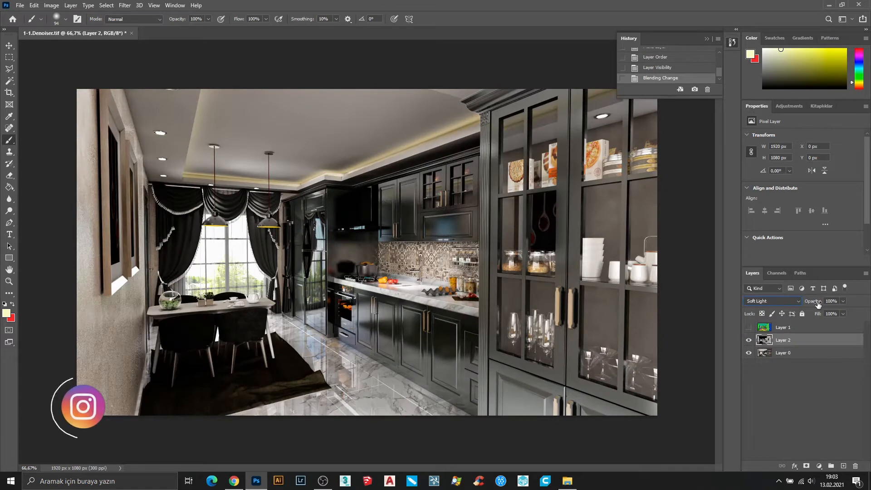
drag(818, 303, 790, 311)
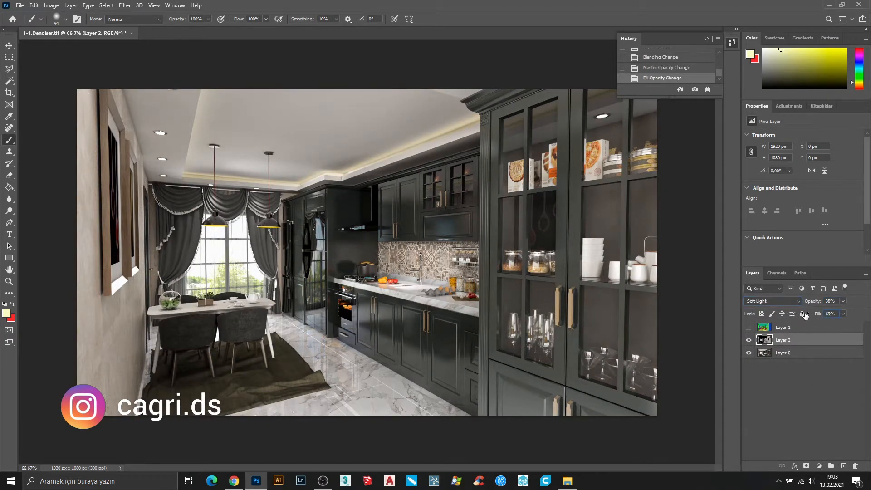
- Compare the image with and without the reflection layer and the base layer by switching their visibility
click(751, 344)
click(751, 344)
click(751, 344)
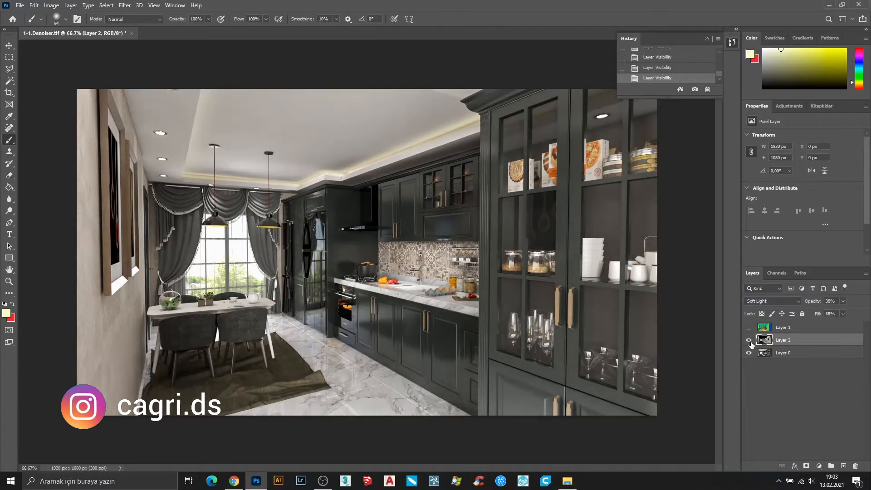
click(783, 364)
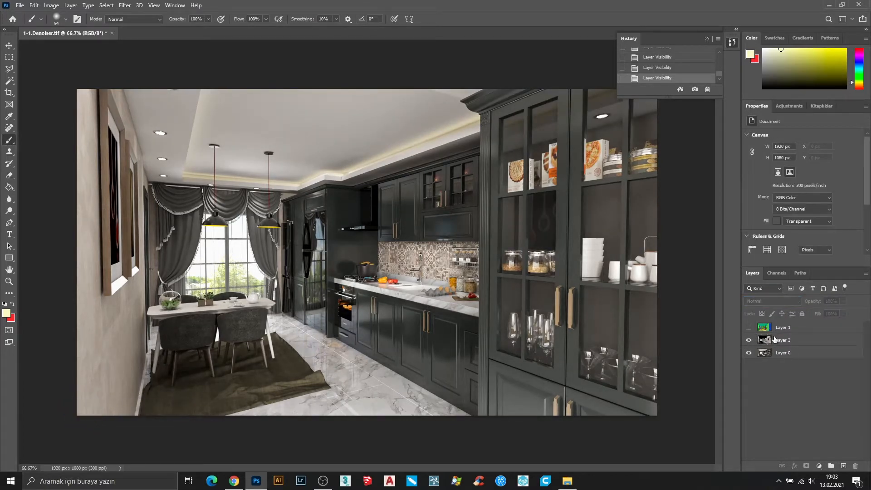
click(751, 341)
click(750, 343)
click(749, 354)
click(749, 353)
- Select the marble floor with the Magic Wand on the colour ID layer, hide that layer and make Layer 0 active
click(749, 327)
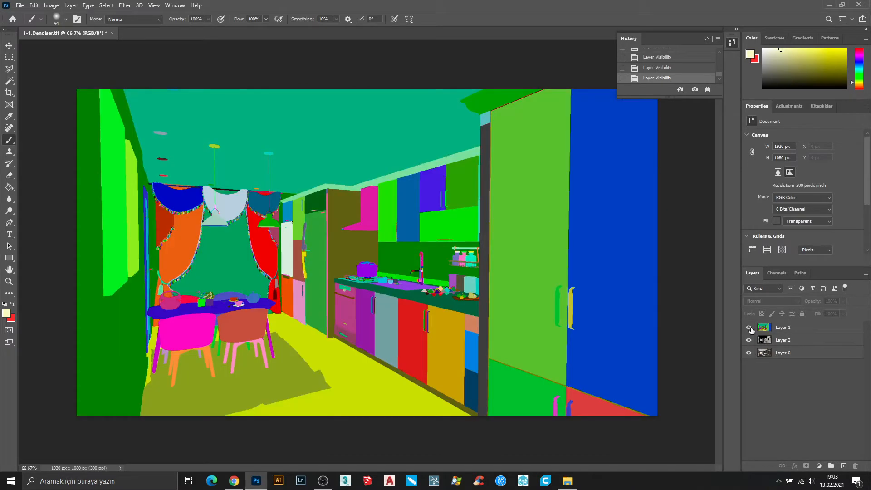
click(12, 85)
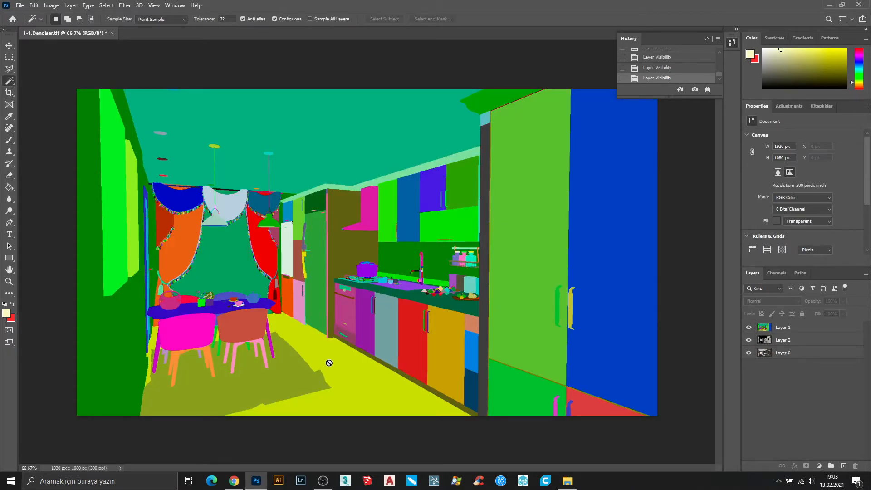
click(783, 328)
click(350, 371)
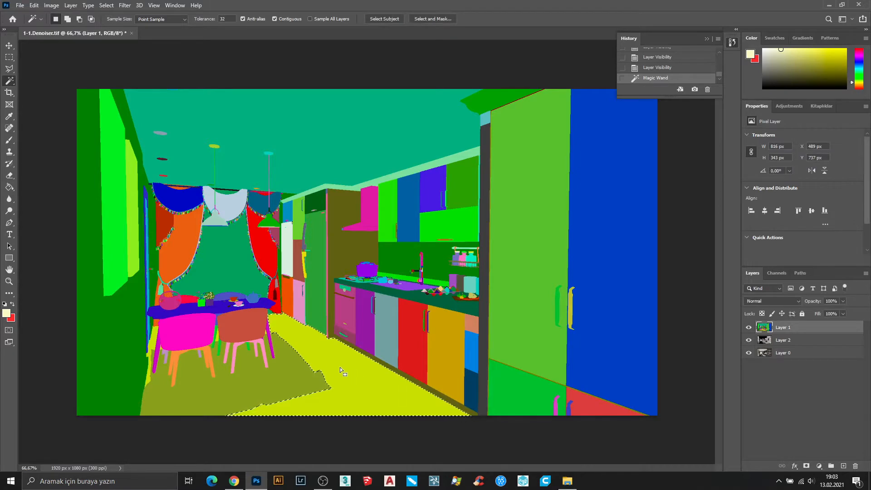
click(749, 327)
click(809, 353)
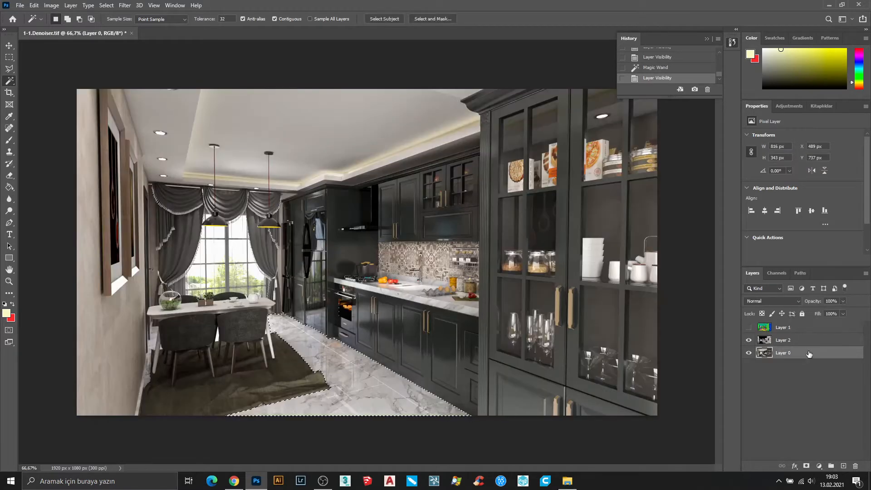
- Apply a Curves adjustment to the selected floor on Layer 0, lowering the midtones and placing a shadow point at input 11, output 61
scroll(365, 409, up, 2)
scroll(364, 410, up, 2)
click(58, 7)
mouse_move(82, 27)
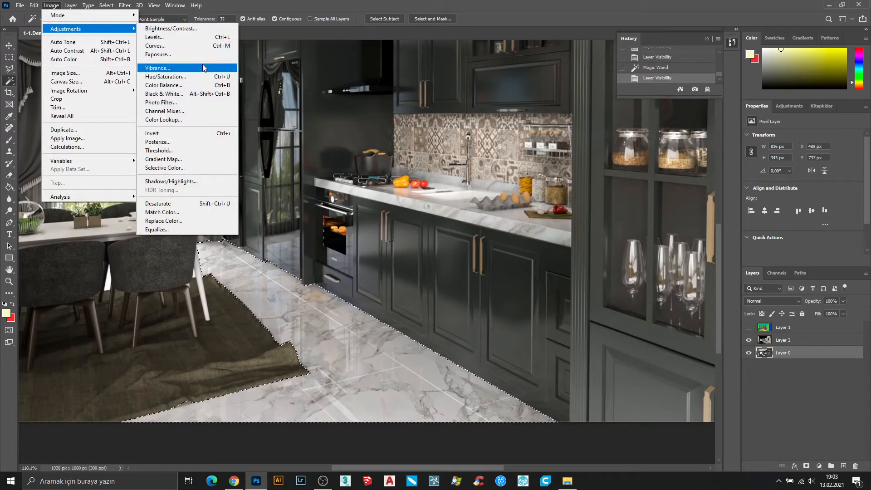
click(200, 45)
drag(345, 24, 434, 62)
drag(499, 130, 500, 134)
click(439, 189)
drag(439, 189, 415, 192)
click(409, 220)
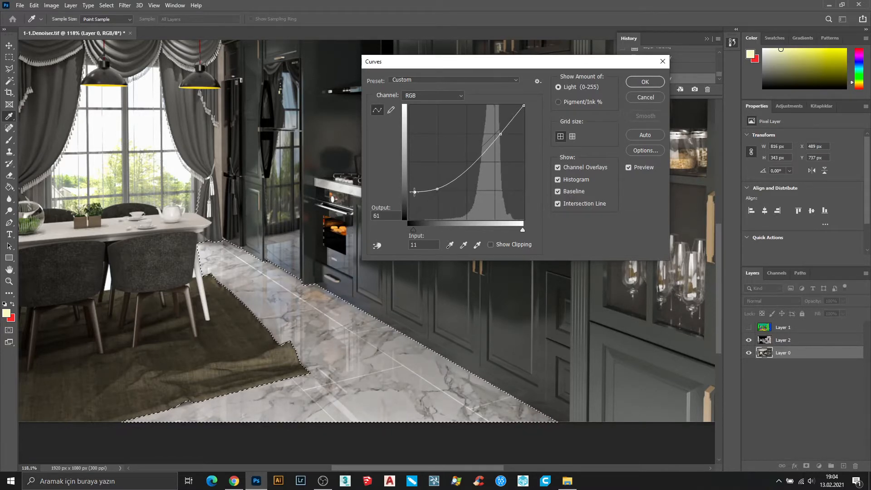
click(645, 81)
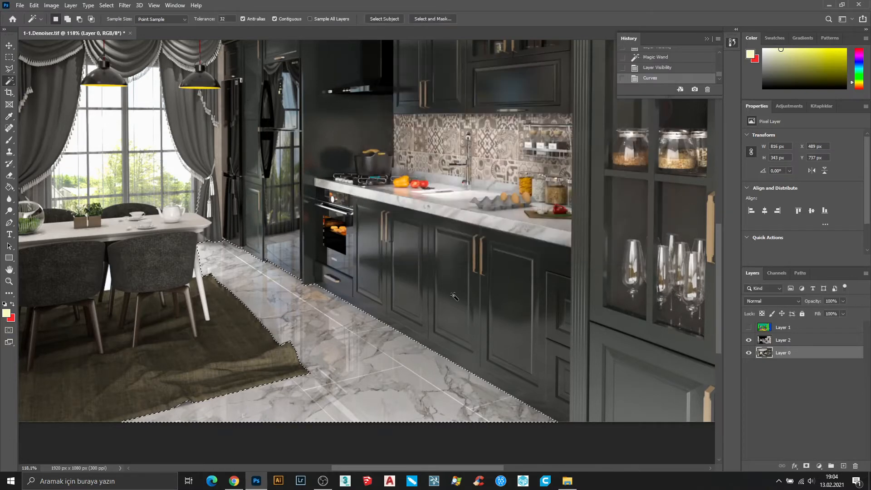
- Select the rug with the Magic Wand on the colour ID layer, hide that layer and make Layer 0 active
scroll(476, 387, down, 2)
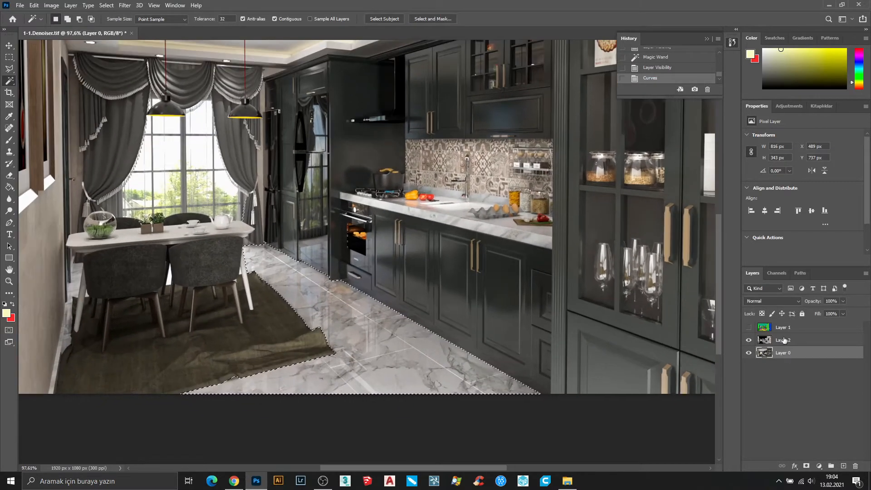
click(750, 327)
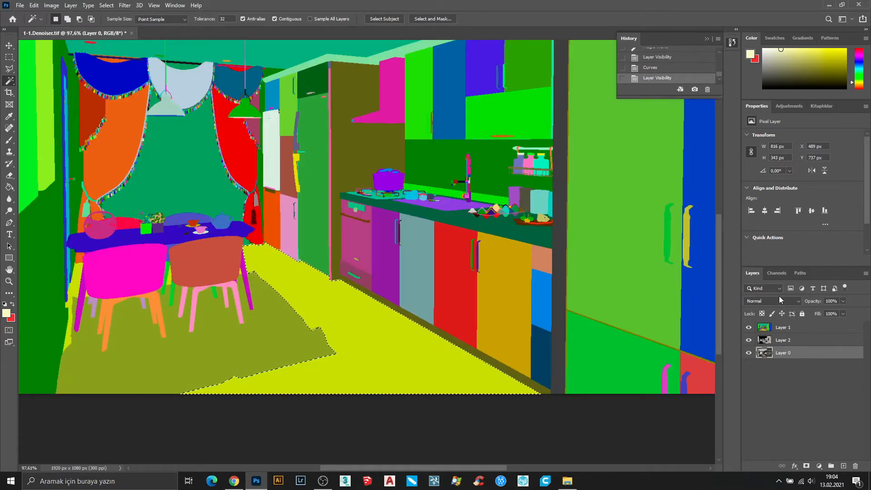
click(784, 328)
click(245, 361)
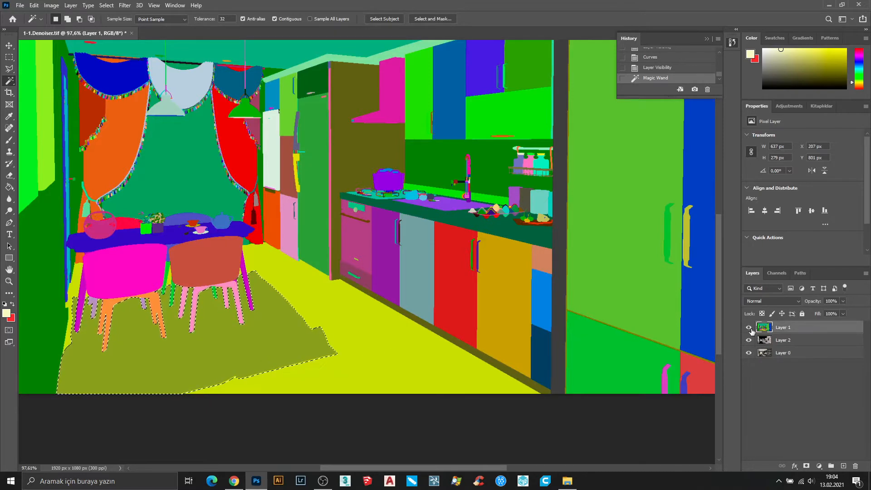
click(784, 354)
click(749, 328)
scroll(94, 361, up, 1)
scroll(94, 361, down, 1)
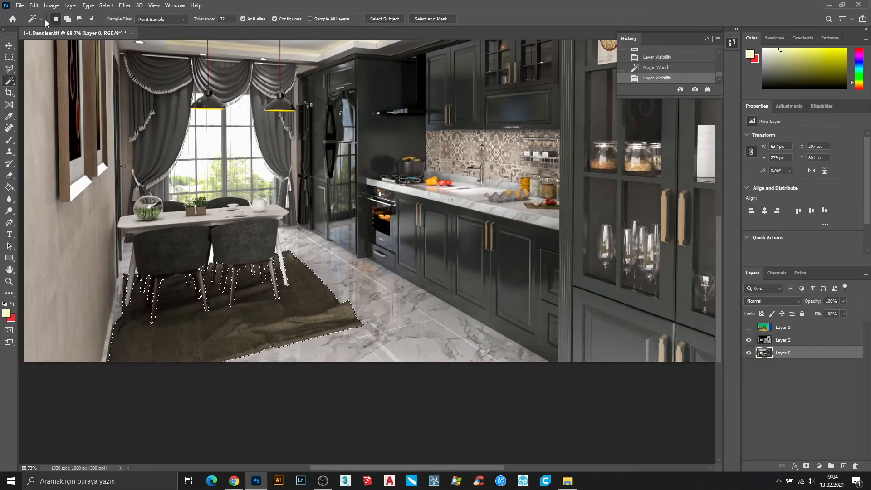
- Adjust the selected rug with Brightness/Contrast, using brightness 21 and contrast -28
click(51, 5)
mouse_move(91, 27)
click(157, 29)
drag(410, 146, 387, 171)
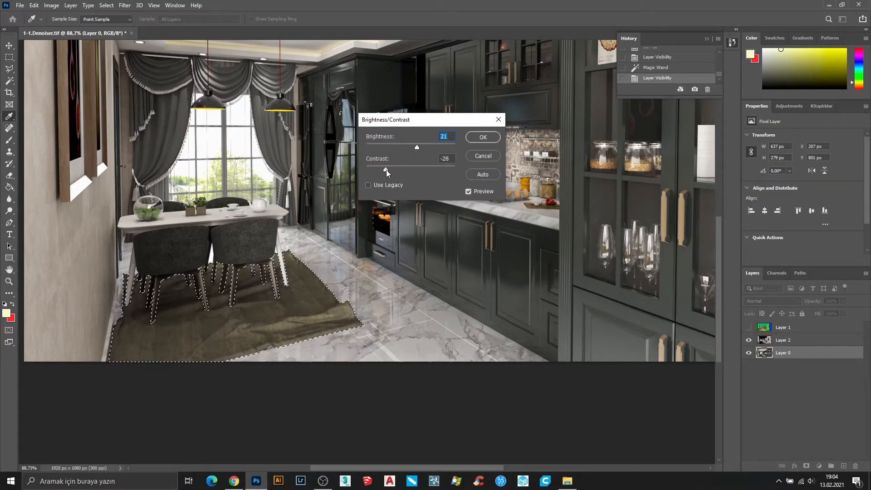
click(484, 137)
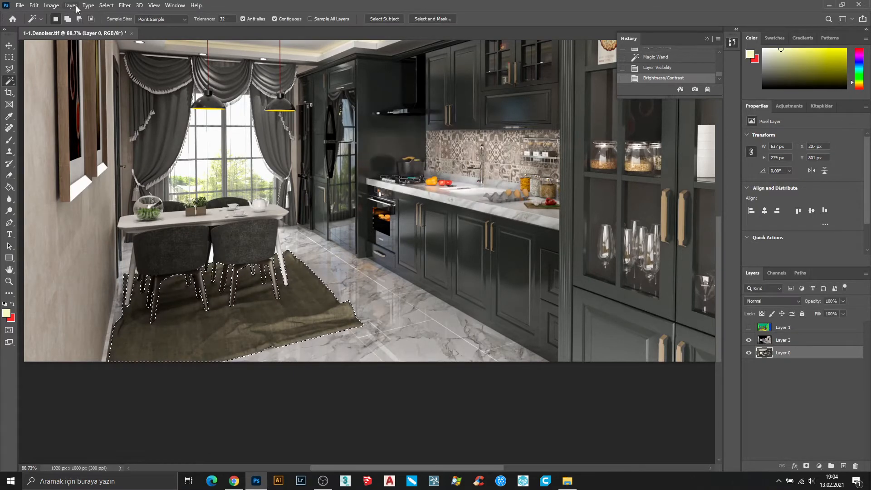
- Apply a Curves adjustment to the rug, moving the white point slightly inward and placing a shadow point at input 10, output 5
click(51, 5)
mouse_move(86, 32)
click(173, 47)
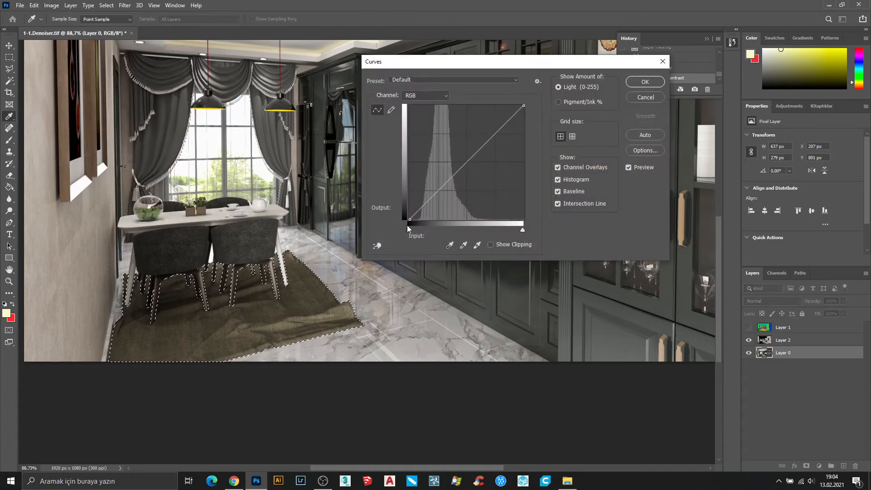
drag(523, 106, 517, 104)
drag(409, 218, 414, 217)
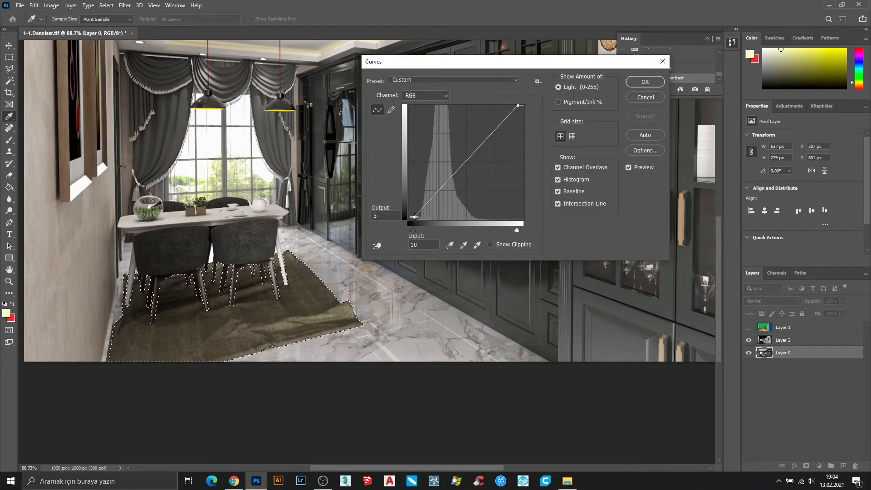
key(Return)
- Deselect the rug and duplicate Layer 0, keeping the copy directly beneath the reflection layer
key(ctrl+d)
mouse_move(795, 357)
mouse_down()
mouse_move(797, 388)
mouse_move(792, 348)
mouse_up()
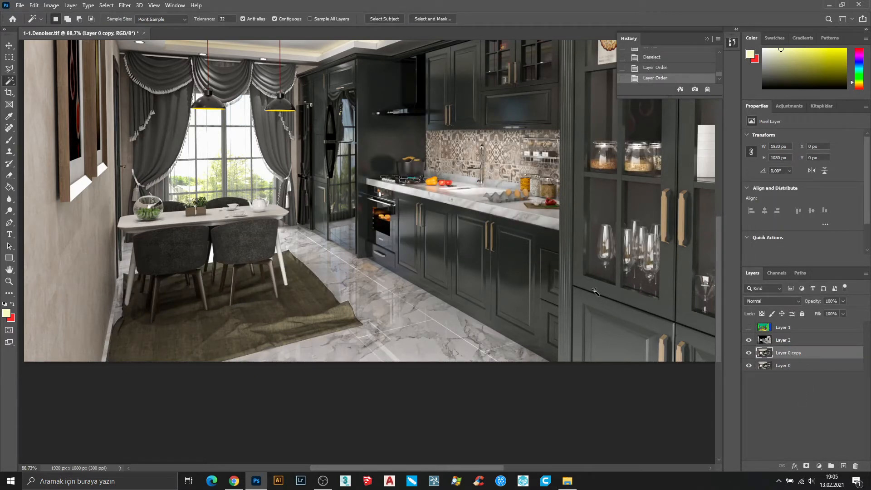
- Select the seat and legs of the front dining chair nearer the cabinets on the colour ID layer, and hide that layer
click(749, 328)
click(780, 328)
shift+click(232, 249)
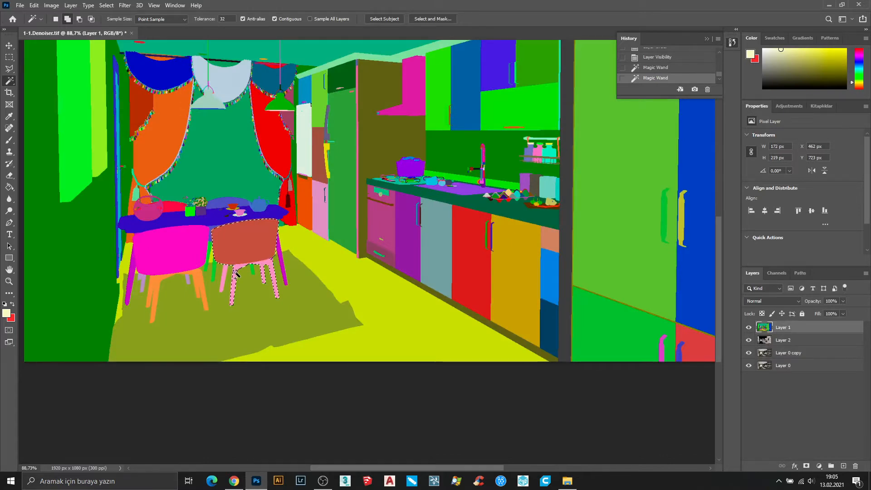
click(749, 327)
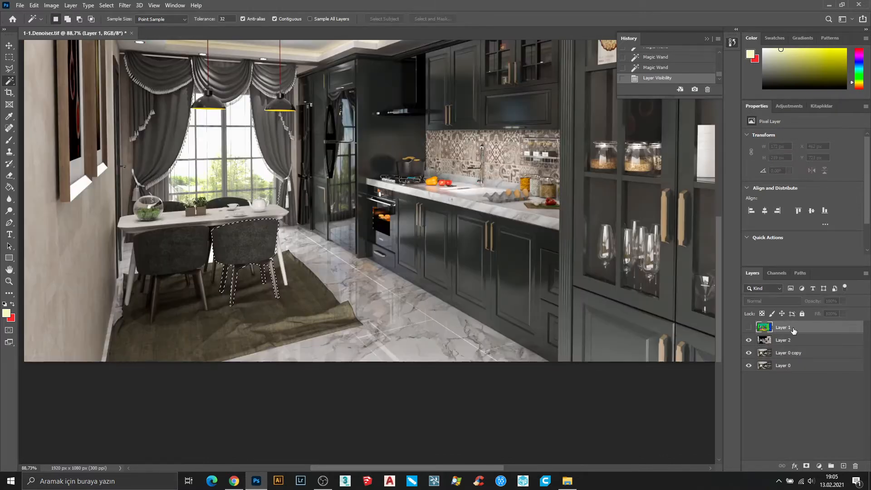
- Adjust the selected dining chair on Layer 0 copy with Brightness/Contrast, using brightness -20 and contrast 17
click(789, 352)
scroll(237, 237, up, 5)
click(51, 5)
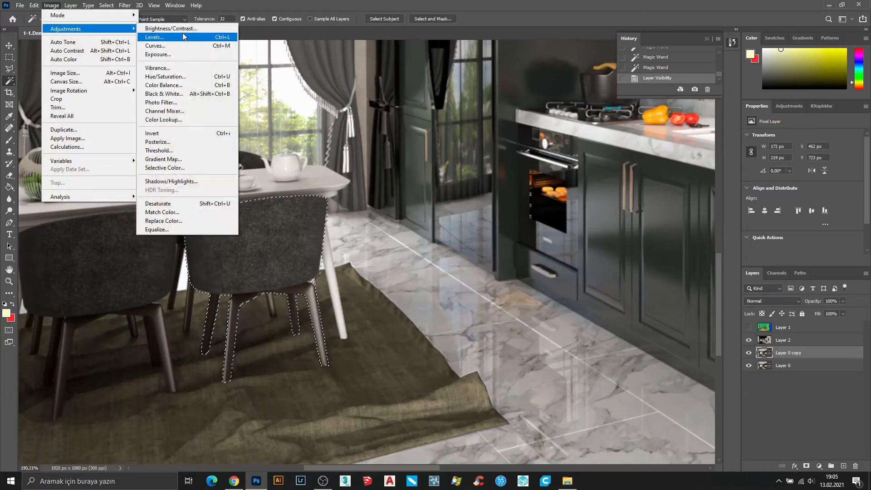
click(183, 28)
drag(411, 146, 419, 173)
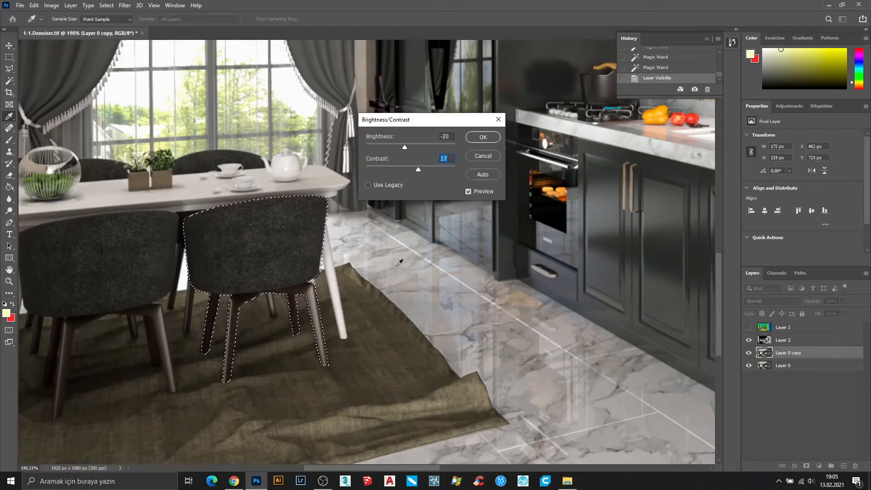
click(483, 137)
- Apply a Levels adjustment to the selected dining chair
click(52, 5)
mouse_move(64, 27)
click(177, 39)
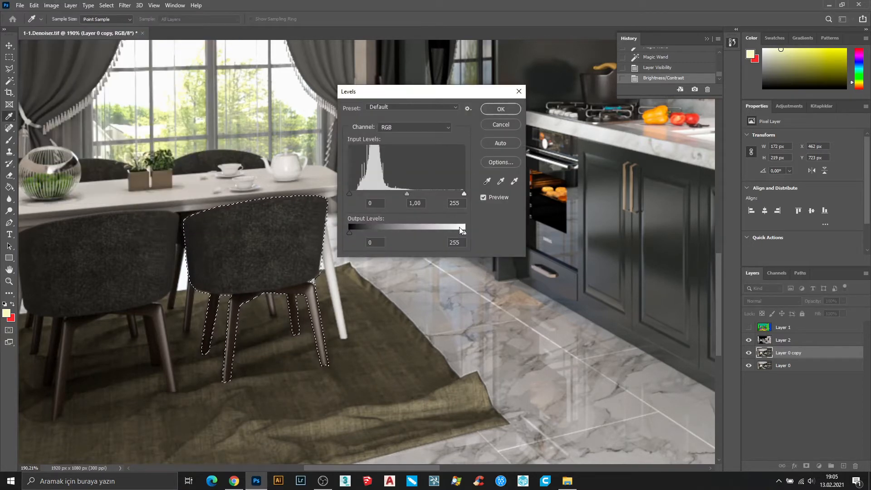
mouse_move(464, 233)
mouse_down()
mouse_move(437, 231)
mouse_move(464, 233)
mouse_up()
click(504, 109)
scroll(382, 313, down, 3)
scroll(383, 313, up, 2)
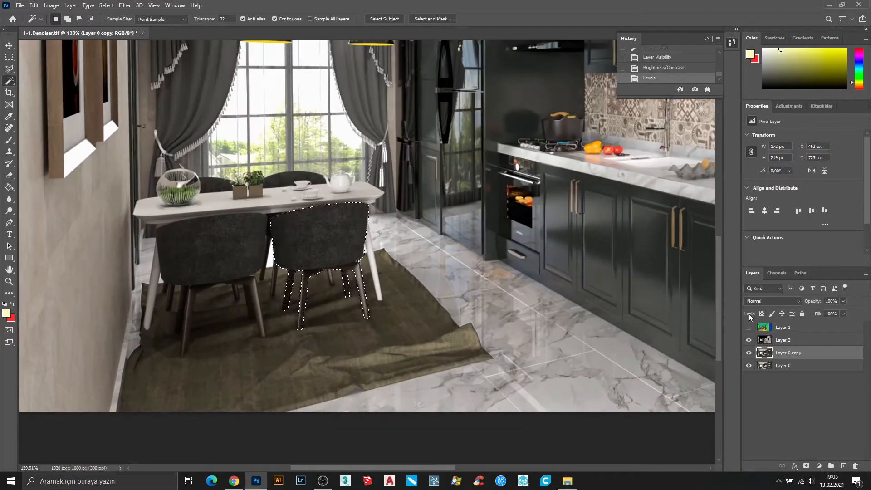
- Replace the selection with the seat and legs of the front chair nearer the wall using the colour ID layer, and hide that layer
click(781, 329)
click(749, 329)
key(ctrl+d)
click(233, 250)
click(749, 327)
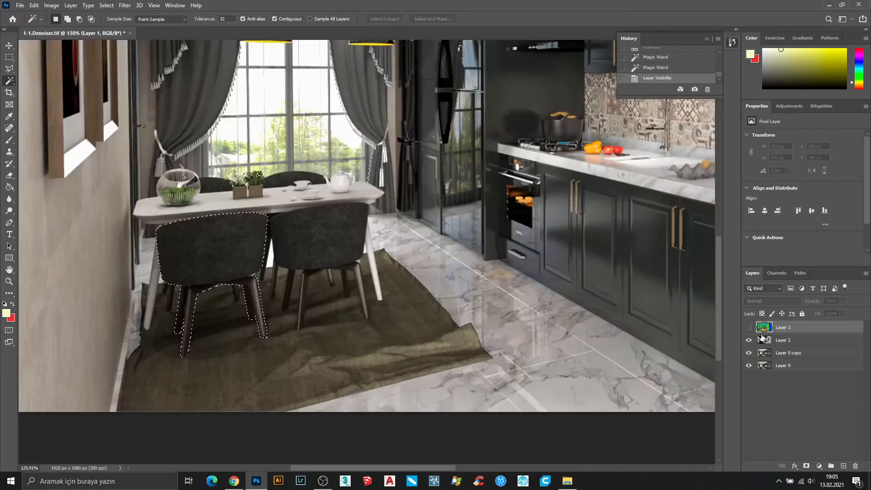
- Adjust the brightness and contrast of the selected chair nearer the wall on Layer 0 copy
click(796, 354)
click(52, 5)
mouse_move(68, 26)
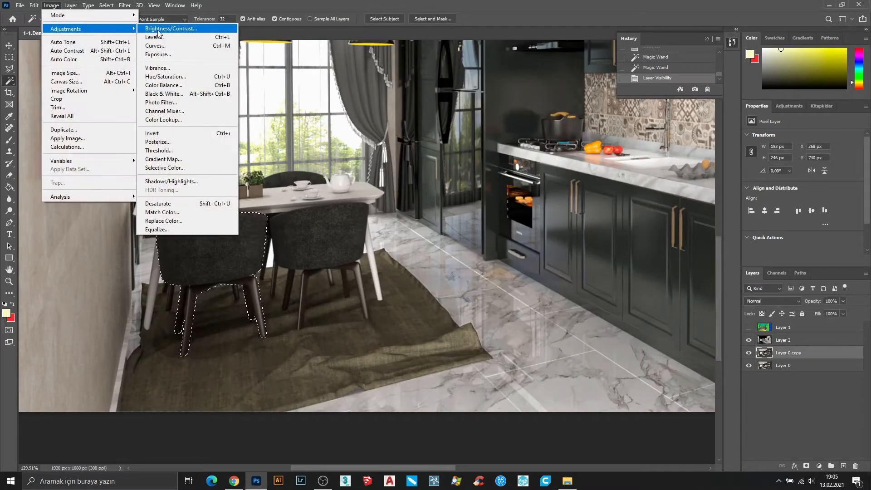
click(157, 29)
drag(416, 147, 417, 146)
click(410, 169)
click(483, 139)
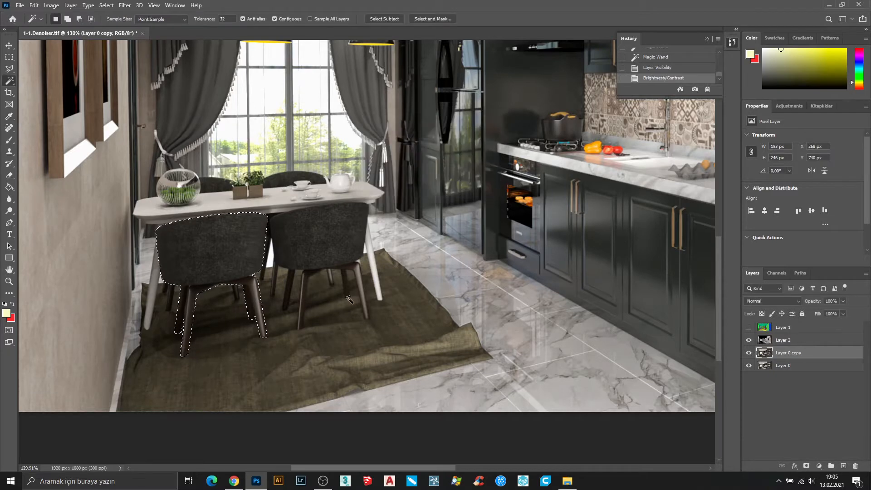
scroll(349, 300, down, 5)
scroll(244, 313, up, 3)
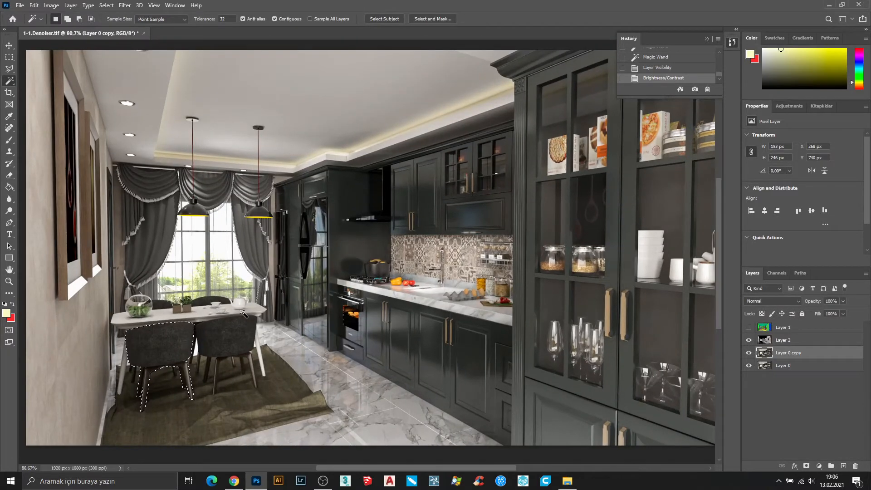
click(787, 373)
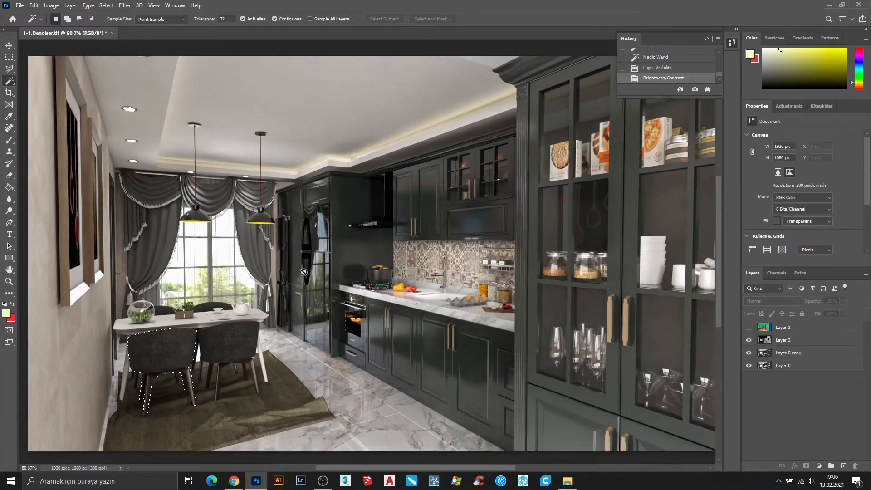
- Select the patterned tile backsplash above the countertop on the colour ID layer, and hide that layer
scroll(549, 283, up, 2)
click(749, 327)
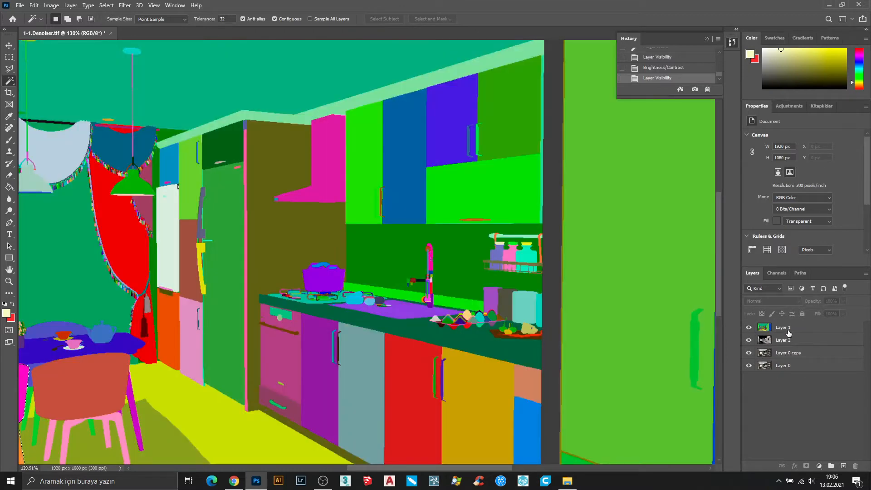
click(789, 332)
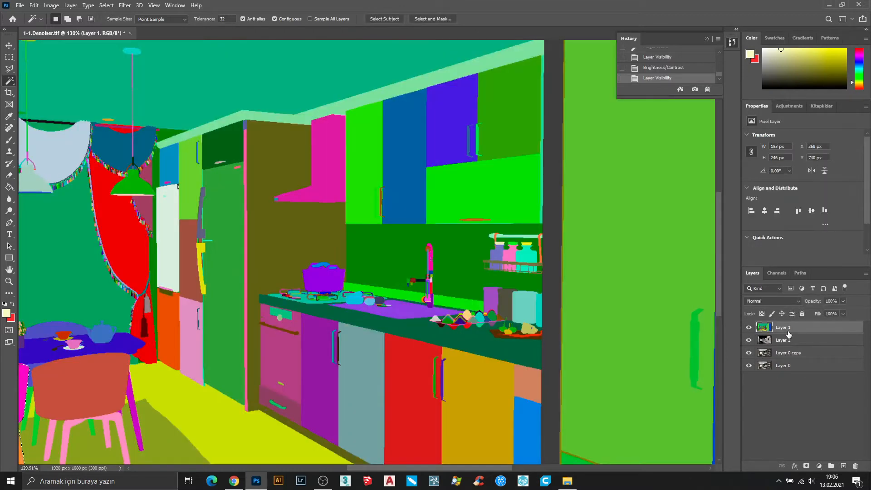
click(749, 341)
click(749, 341)
click(749, 328)
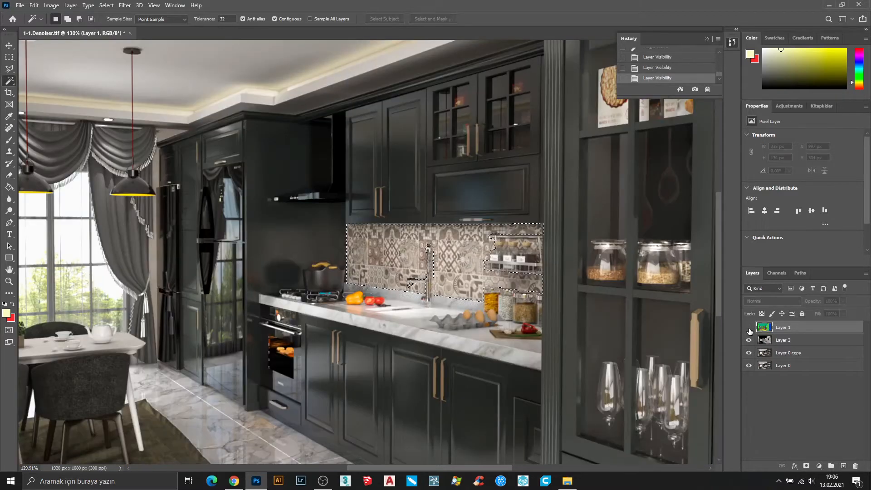
- Darken the backsplash on Layer 0 copy with Brightness/Contrast, using brightness -47 and contrast -6, and deselect it
click(800, 355)
scroll(442, 247, up, 3)
click(52, 5)
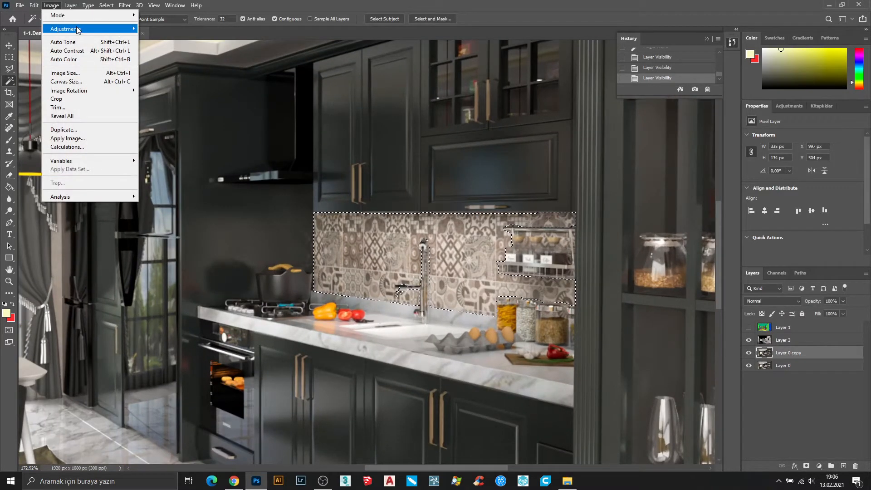
click(160, 28)
drag(409, 148, 406, 173)
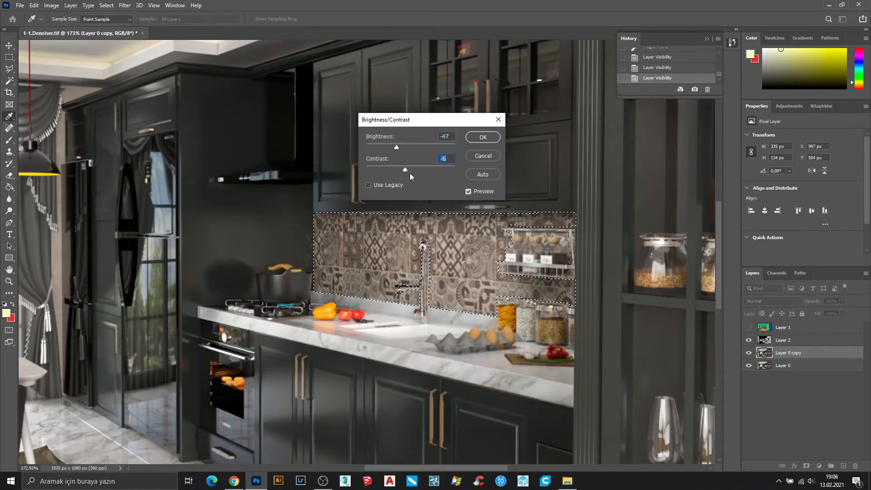
key(Return)
key(ctrl+d)
key(w)
scroll(401, 262, down, 6)
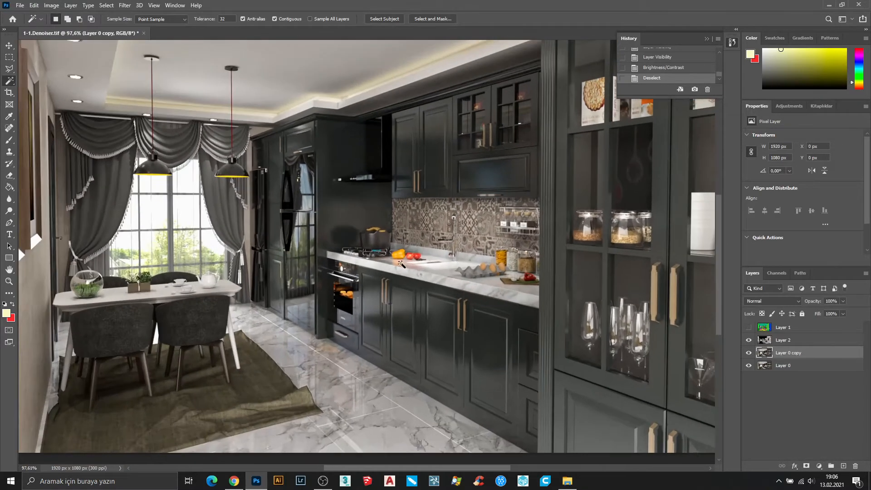
scroll(117, 133, up, 2)
scroll(364, 190, down, 3)
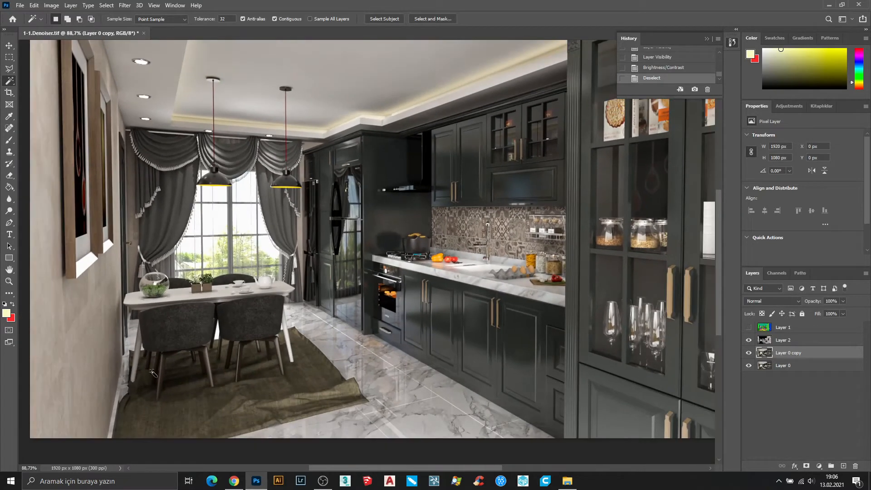
scroll(157, 370, up, 2)
scroll(109, 101, down, 1)
- Select the side wall behind the picture frames on the colour ID layer, and hide that layer
click(791, 331)
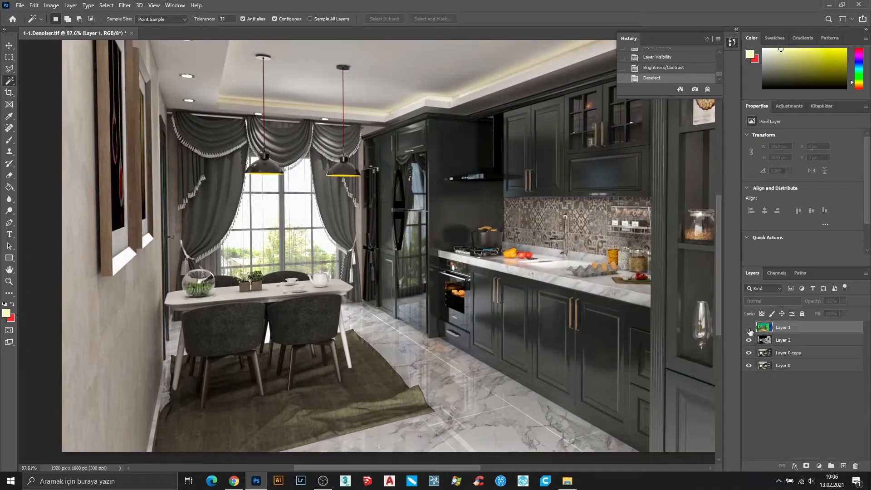
click(749, 327)
click(140, 309)
click(749, 327)
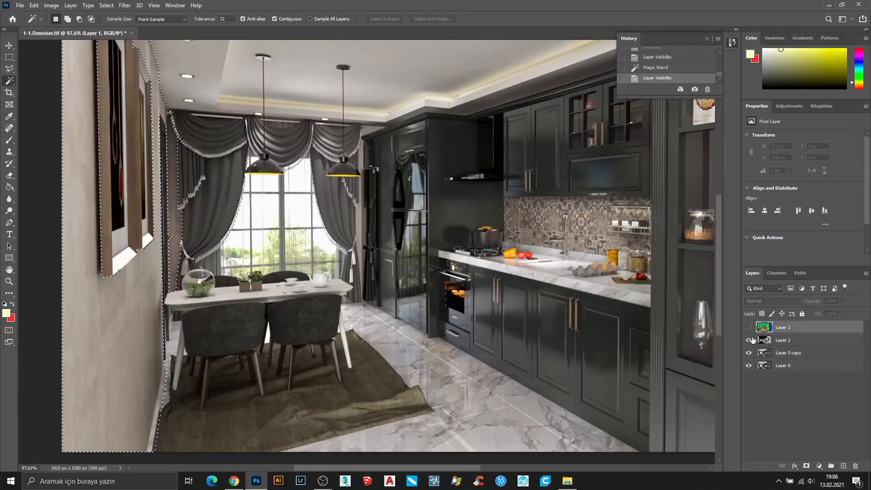
- Darken the selected side wall on Layer 0 copy with Brightness/Contrast, using brightness -12
click(787, 353)
click(57, 6)
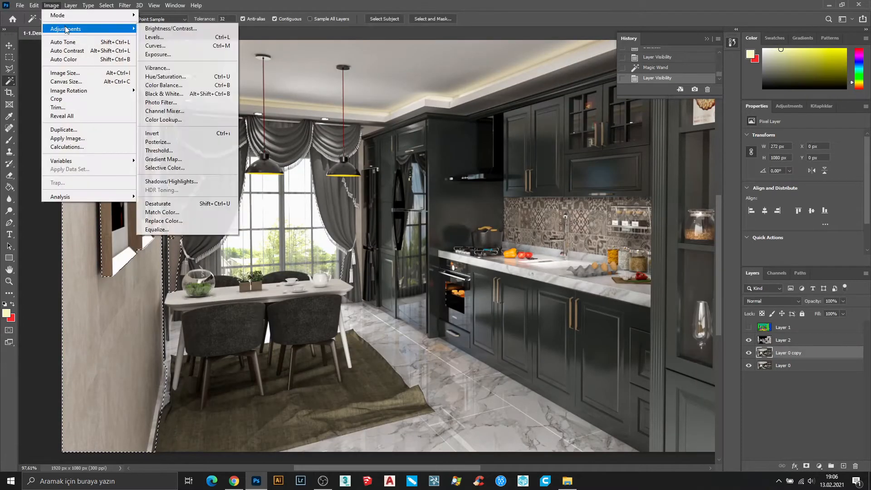
click(213, 28)
drag(410, 148, 407, 148)
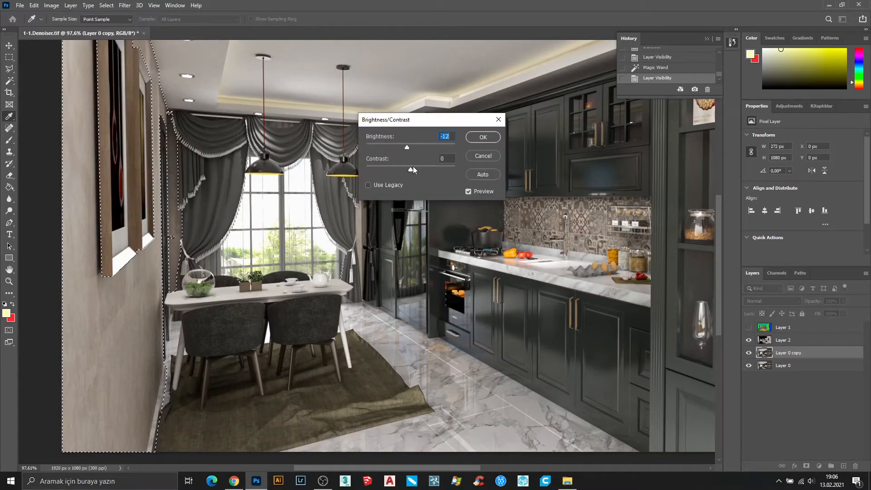
click(484, 137)
- Apply a Curves adjustment to the side wall, slightly lowering the white point's output and adjusting the shadow end of the curve
click(52, 5)
mouse_move(66, 29)
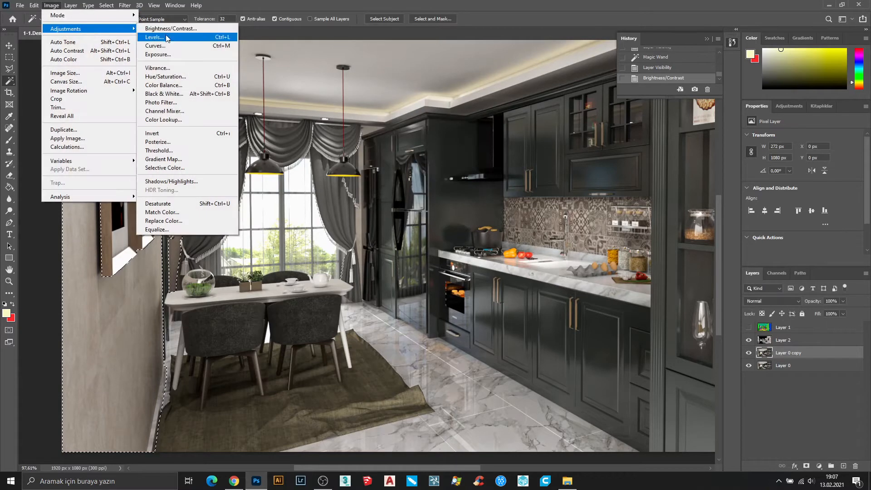
click(155, 45)
drag(524, 106, 524, 112)
drag(409, 220, 414, 219)
click(649, 82)
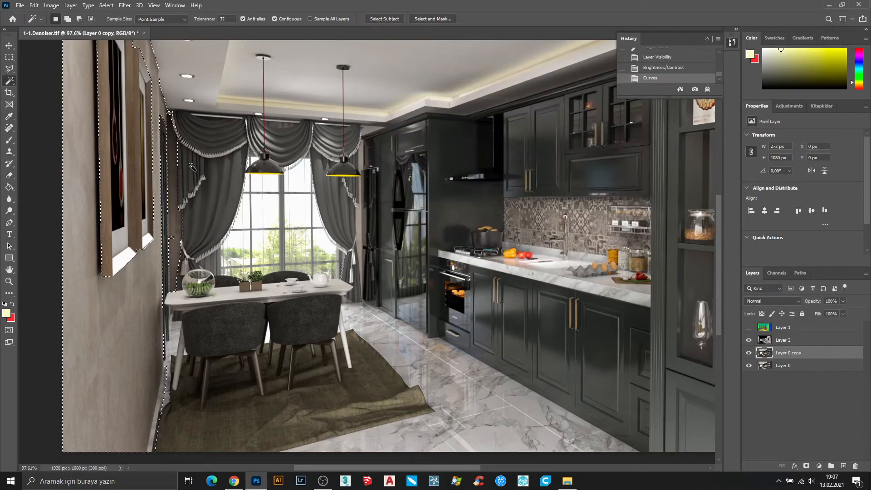
- Apply a Levels adjustment to the side wall, moving the white input level slightly inward
click(51, 6)
mouse_move(68, 28)
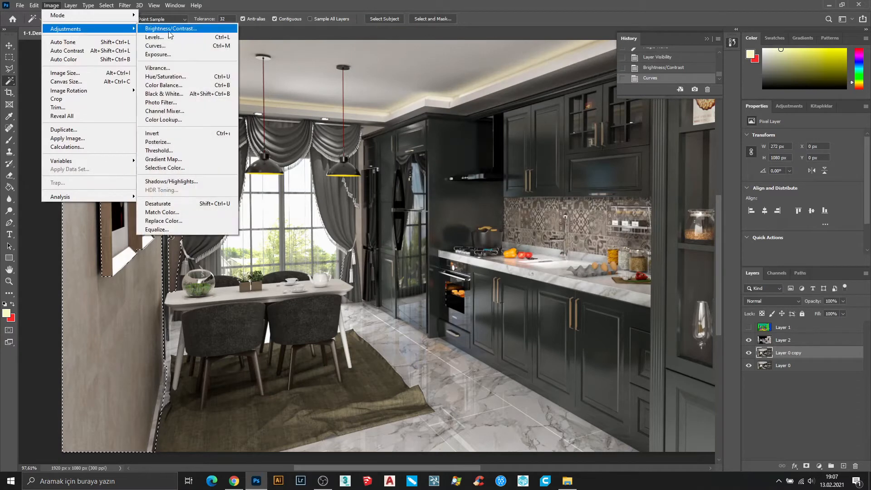
click(197, 38)
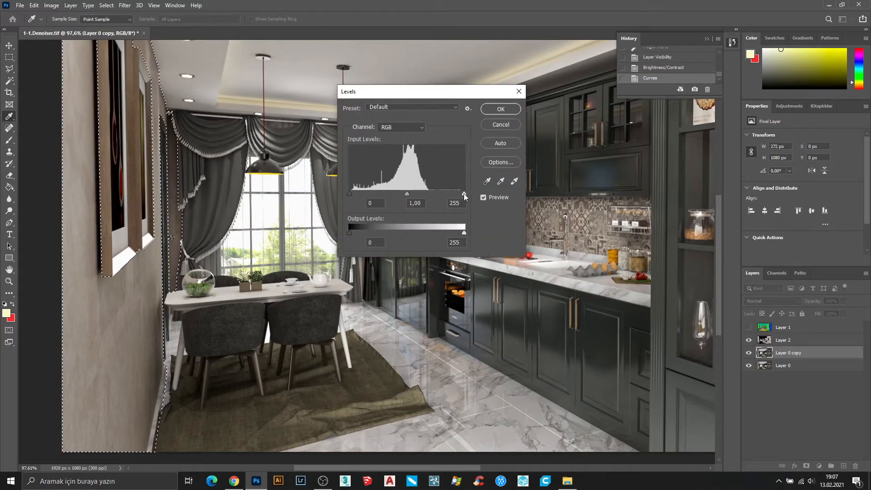
drag(464, 193, 455, 194)
click(511, 113)
key(w)
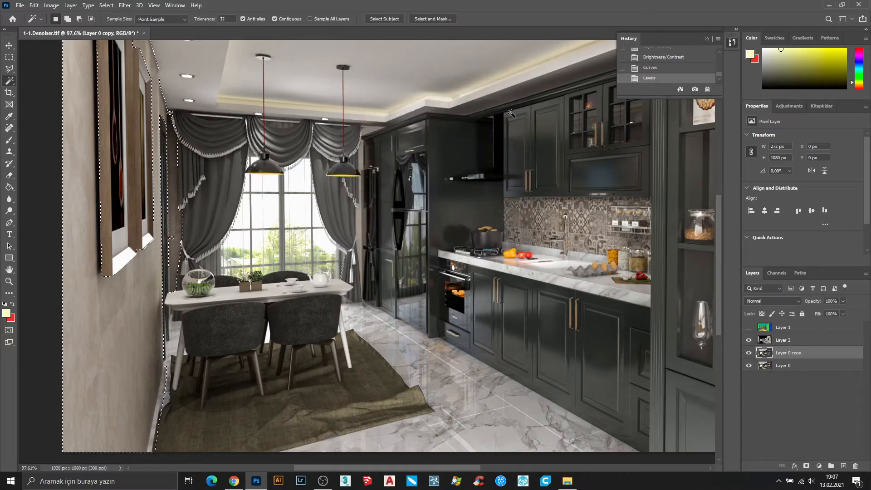
- Compare the render with and without the edits on Layer 0 copy
scroll(477, 215, down, 3)
scroll(477, 215, up, 1)
click(802, 406)
click(750, 354)
click(749, 354)
click(750, 355)
click(749, 355)
click(750, 354)
click(750, 354)
click(750, 355)
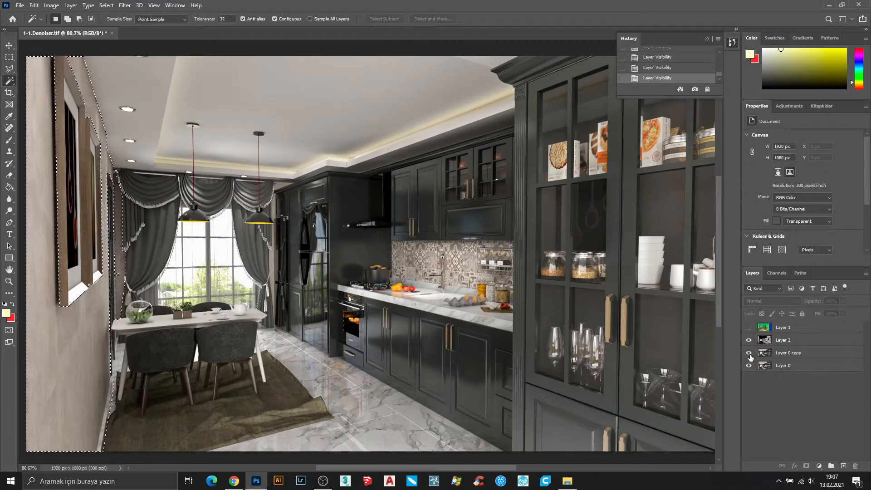
click(750, 355)
- Replace the wall selection with the two picture frames using the colour ID layer, and hide that layer
click(807, 332)
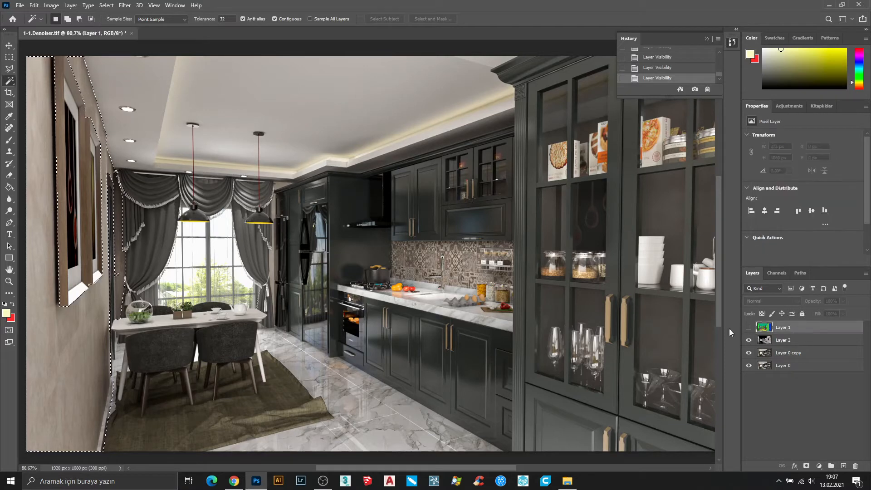
scroll(186, 106, up, 2)
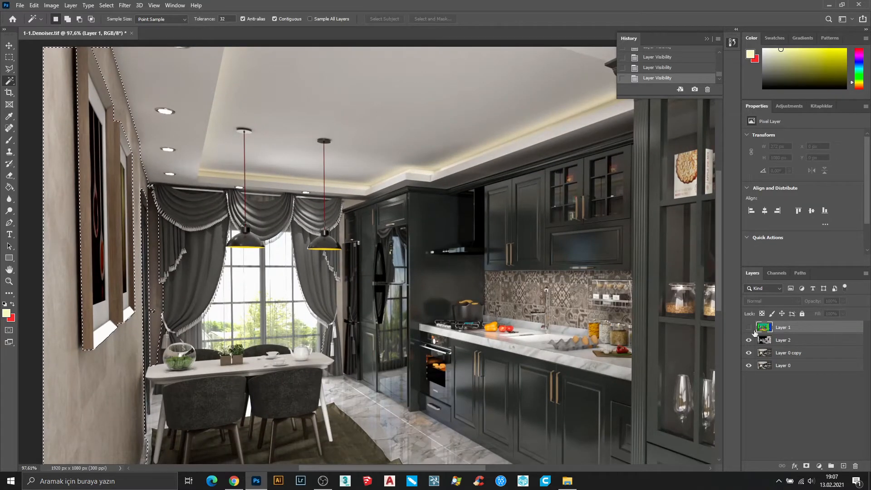
click(749, 327)
scroll(252, 186, down, 1)
key(ctrl+d)
click(105, 113)
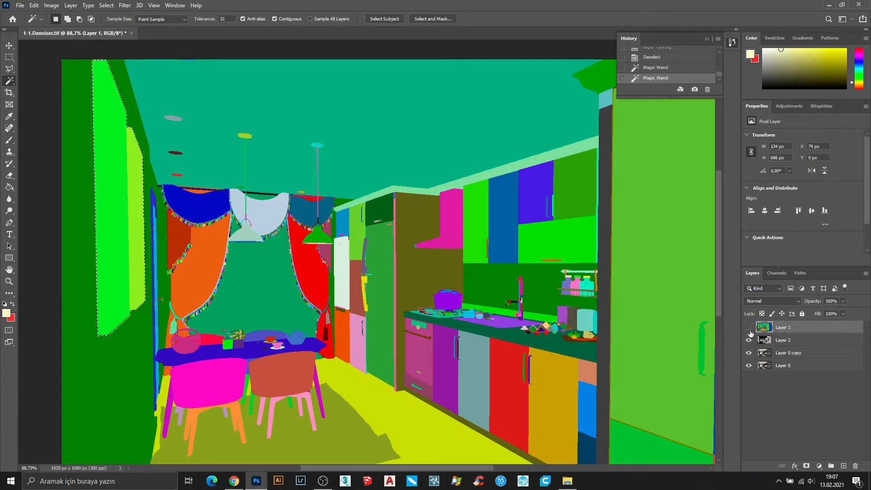
click(749, 327)
- Adjust the selected picture frames on Layer 0 copy with Brightness/Contrast, using brightness -14 and contrast 28
click(789, 353)
click(52, 5)
click(170, 29)
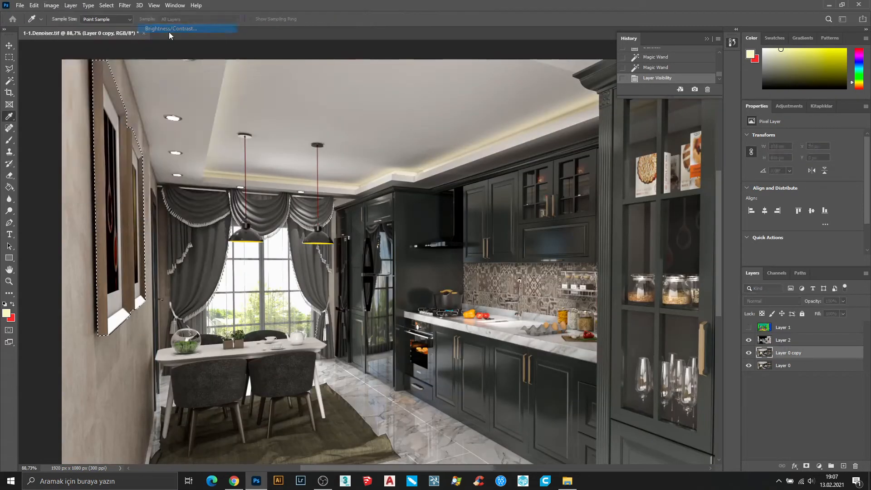
drag(413, 146, 423, 171)
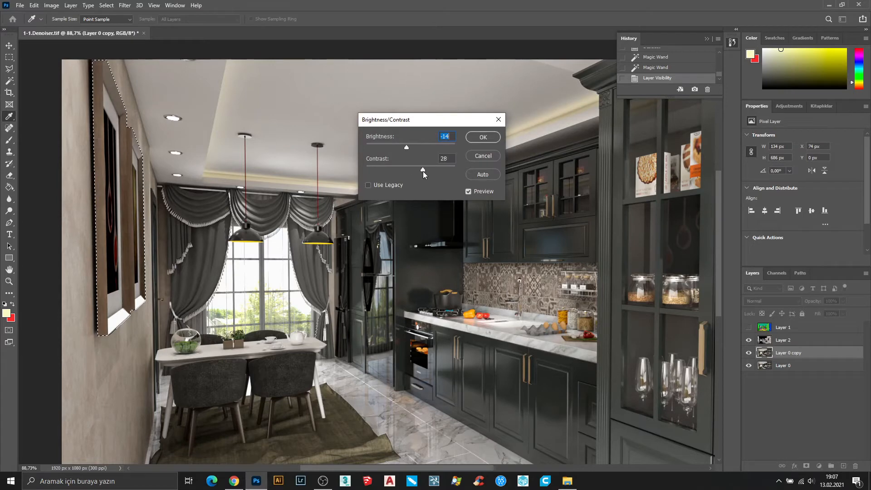
click(483, 137)
- Apply a Curves adjustment to the picture frames, lowering the white point to output 221, and deselect them
click(51, 5)
click(157, 45)
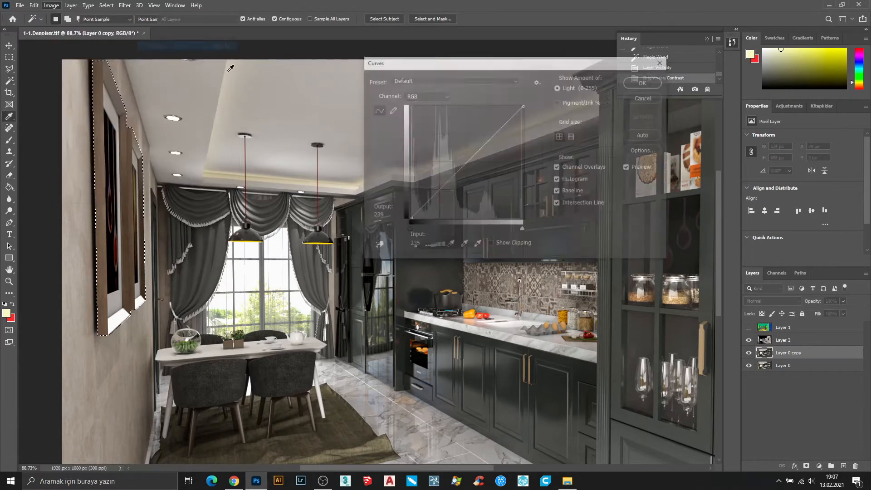
drag(524, 105, 523, 119)
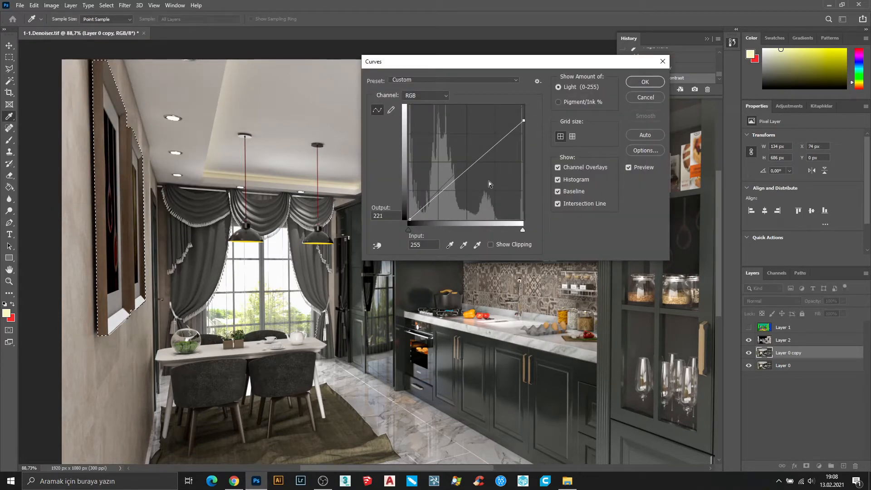
click(645, 81)
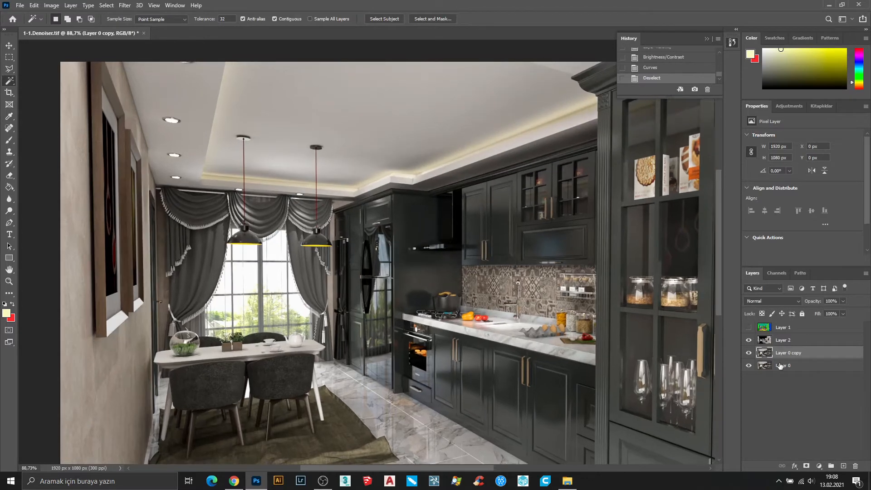
- Compare the render with and without Layer 0 copy, and make the colour ID layer visible and active
click(749, 353)
click(750, 354)
click(750, 354)
click(787, 329)
click(749, 327)
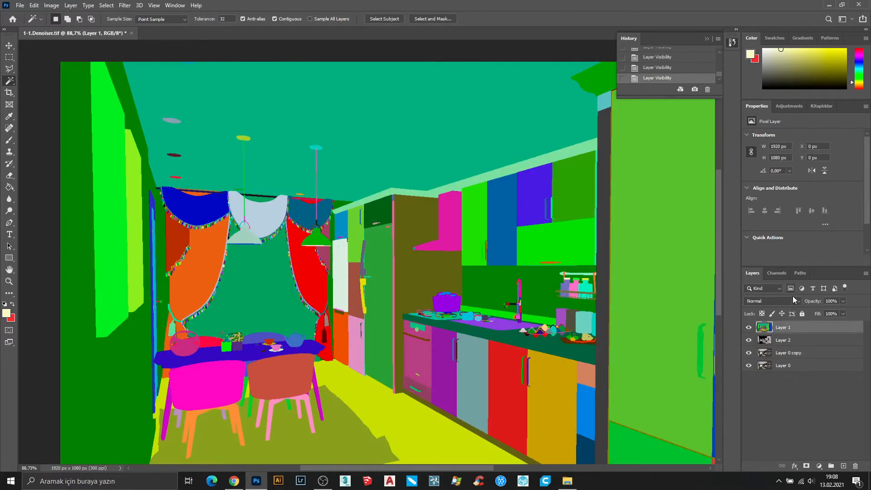
- Select all the curtain panels and valances around the window using the colour ID layer, and hide that layer
scroll(193, 282, up, 5)
click(172, 357)
click(180, 297)
click(193, 165)
click(300, 169)
click(376, 175)
click(389, 271)
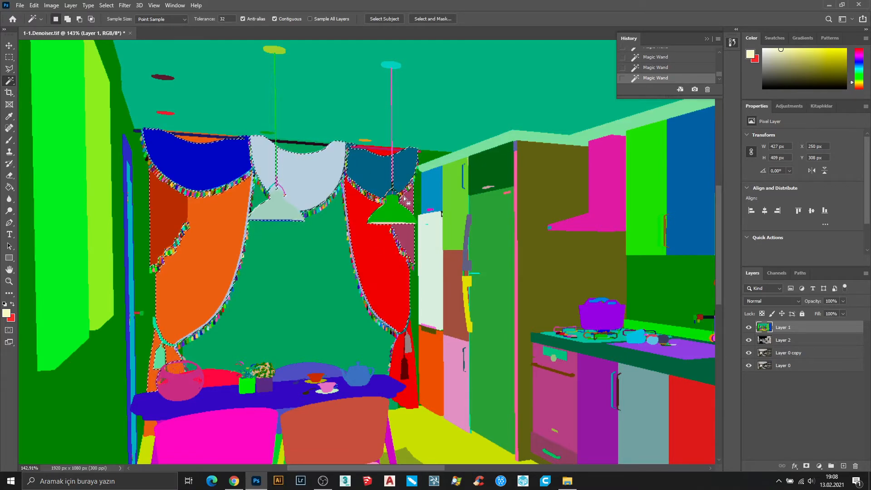
scroll(345, 254, down, 4)
scroll(340, 249, up, 2)
scroll(452, 279, down, 1)
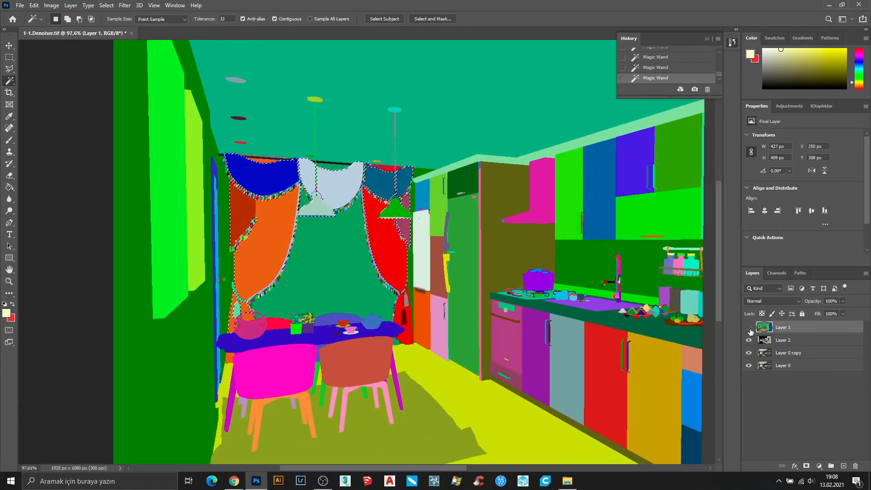
click(749, 327)
- Increase the brightness and contrast of the selected curtains on Layer 0 copy with Brightness/Contrast
click(812, 353)
click(51, 5)
click(173, 34)
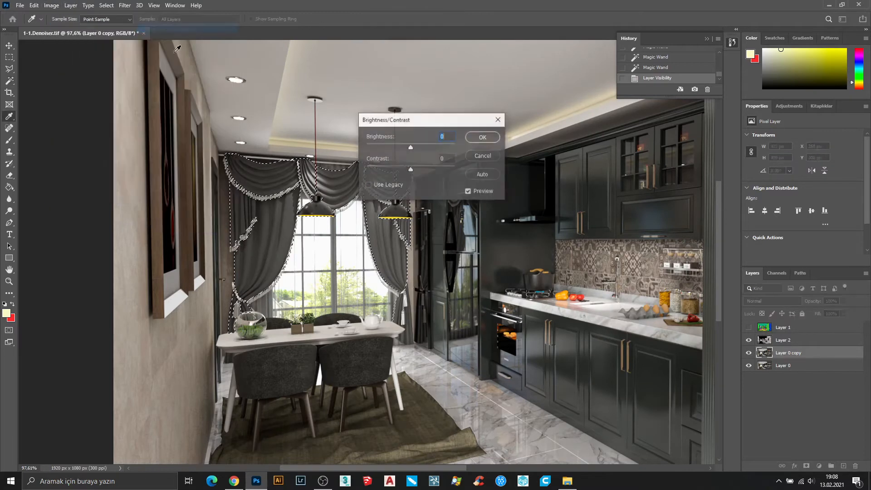
drag(409, 148, 412, 148)
drag(418, 148, 425, 169)
click(482, 137)
key(w)
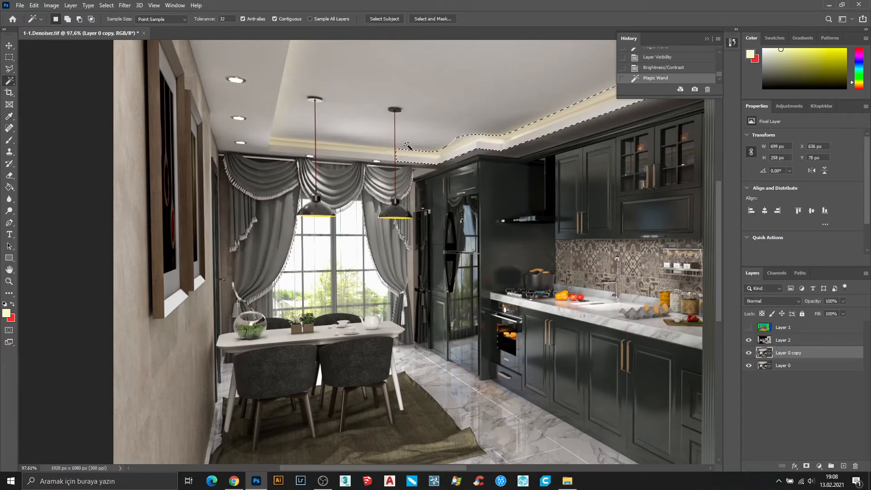
- Darken the selected curtains with a Levels adjustment
click(52, 5)
mouse_move(70, 28)
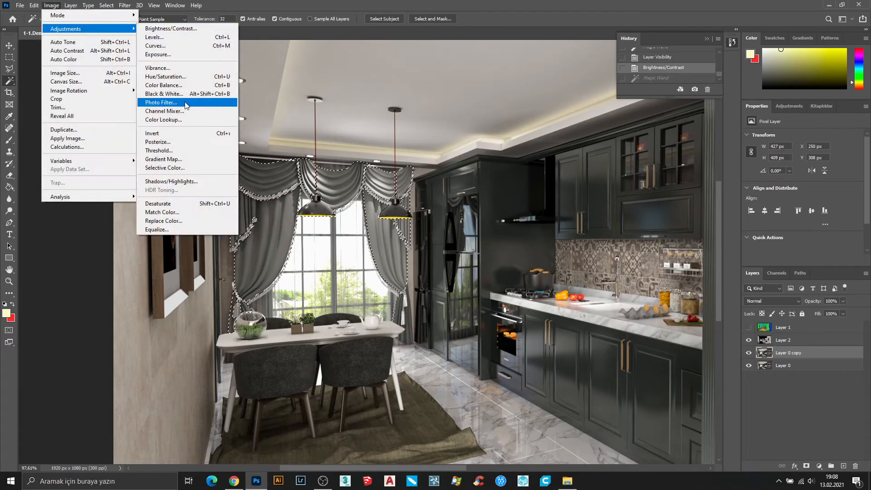
click(154, 37)
drag(464, 233, 455, 232)
click(499, 109)
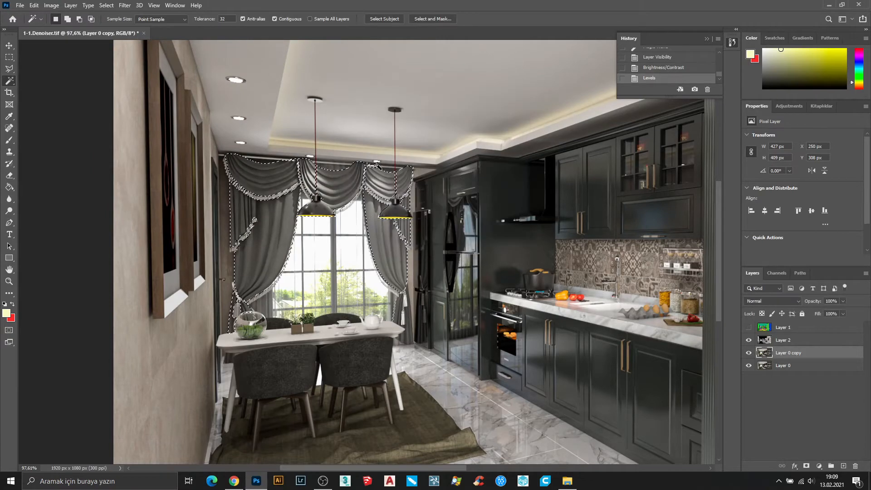
- Compare the curtains and the whole render with and without Layer 0 copy
scroll(358, 204, up, 5)
click(750, 353)
click(750, 354)
click(751, 356)
click(751, 356)
scroll(415, 231, down, 5)
click(829, 396)
scroll(428, 225, down, 1)
scroll(429, 224, down, 2)
scroll(472, 318, up, 6)
scroll(510, 111, down, 4)
- Replace the curtain selection with the range hood side panel and the upper and lower kitchen cabinets using the colour ID layer
click(838, 329)
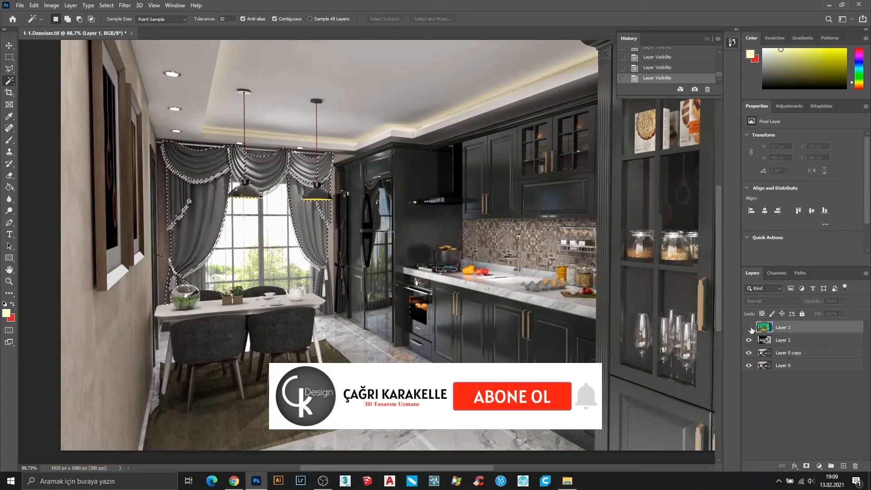
click(750, 327)
scroll(334, 188, up, 1)
key(ctrl+d)
shift+click(397, 189)
shift+click(429, 170)
shift+click(459, 153)
shift+click(506, 184)
shift+click(507, 145)
shift+click(518, 341)
shift+click(518, 380)
shift+click(517, 428)
shift+click(483, 391)
shift+click(431, 355)
shift+click(393, 341)
shift+click(363, 333)
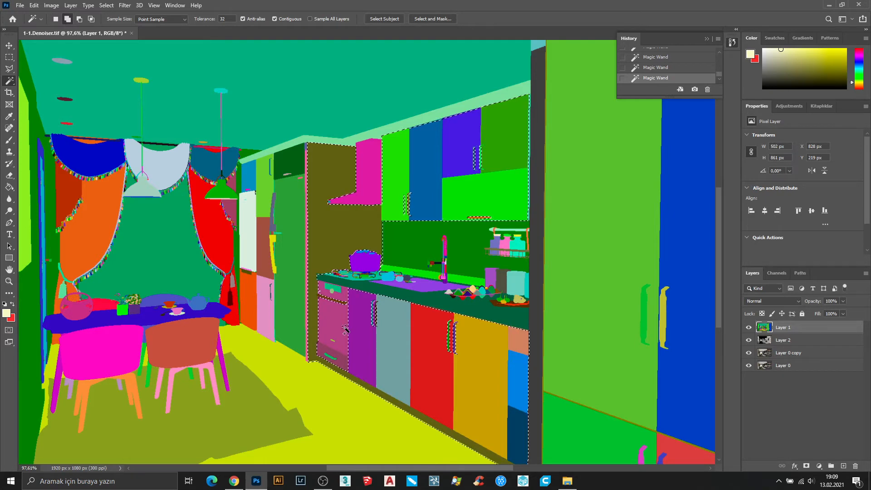
- Add the tall cabinets around the fridge to the selection, hide the colour ID layer, and make Layer 0 copy active
click(750, 328)
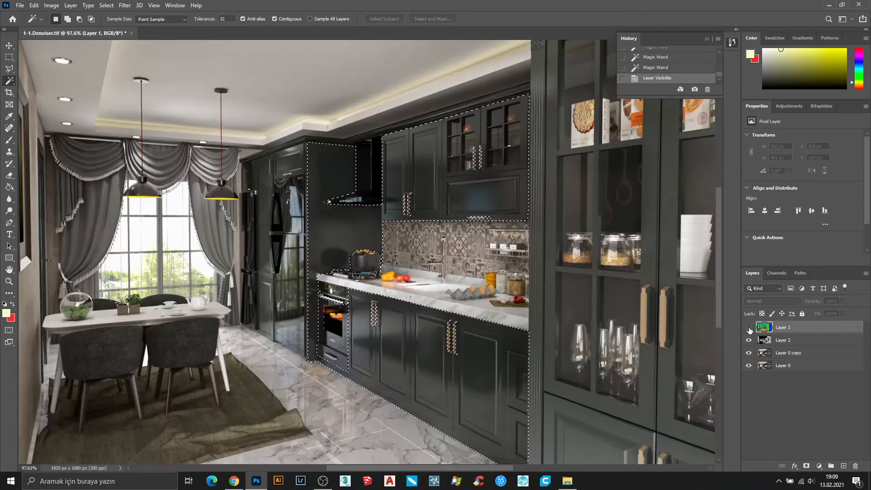
click(749, 327)
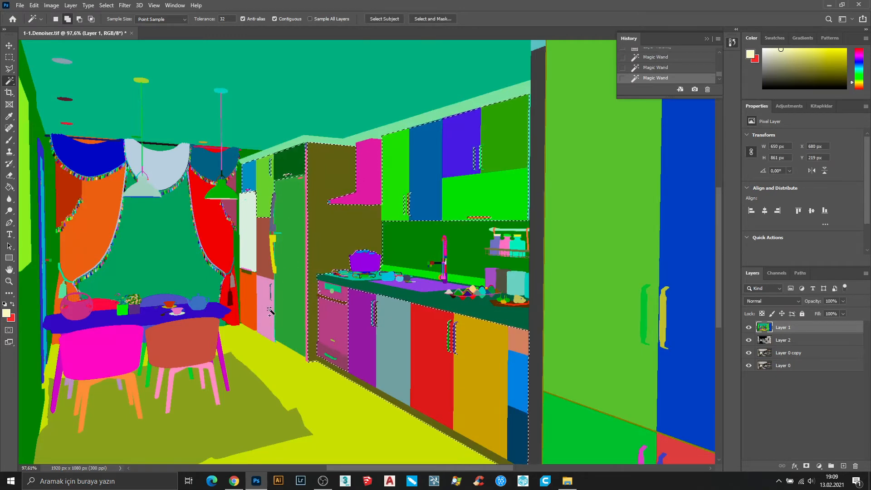
click(783, 353)
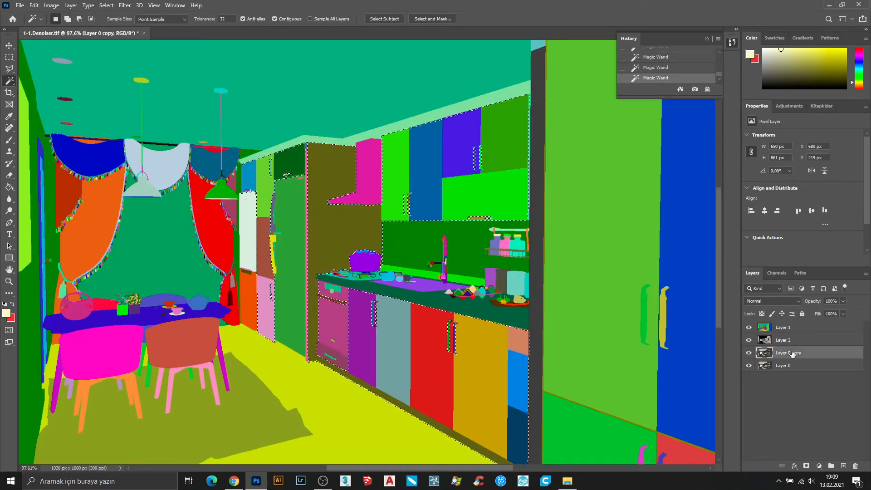
click(750, 327)
- Adjust the selected kitchen cabinets with Brightness/Contrast, using brightness 9 and contrast 10
click(51, 5)
mouse_move(72, 29)
click(163, 30)
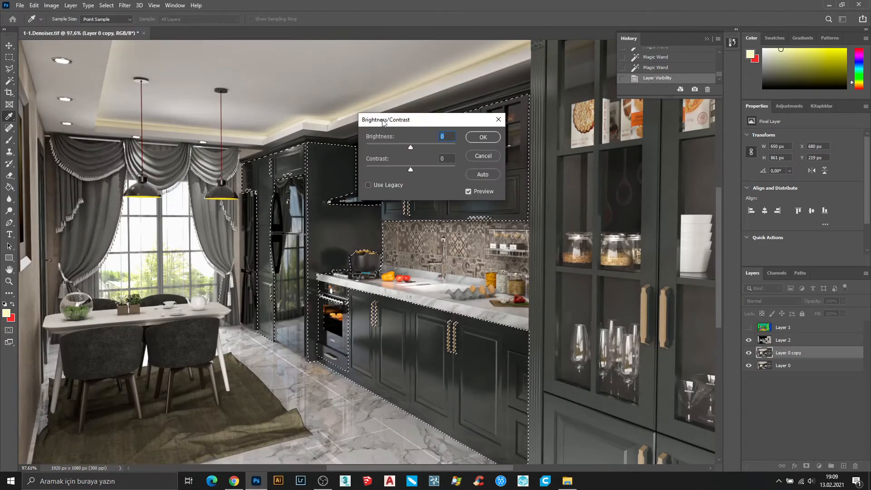
drag(125, 135, 132, 135)
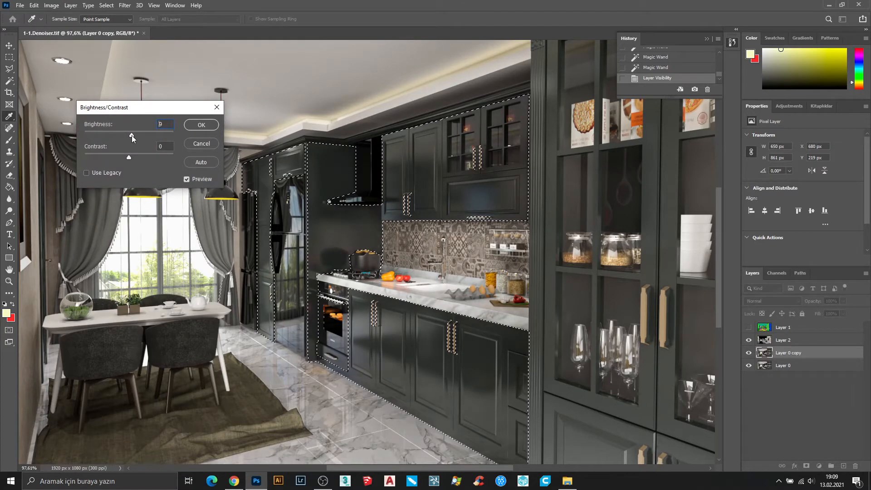
drag(133, 159, 132, 159)
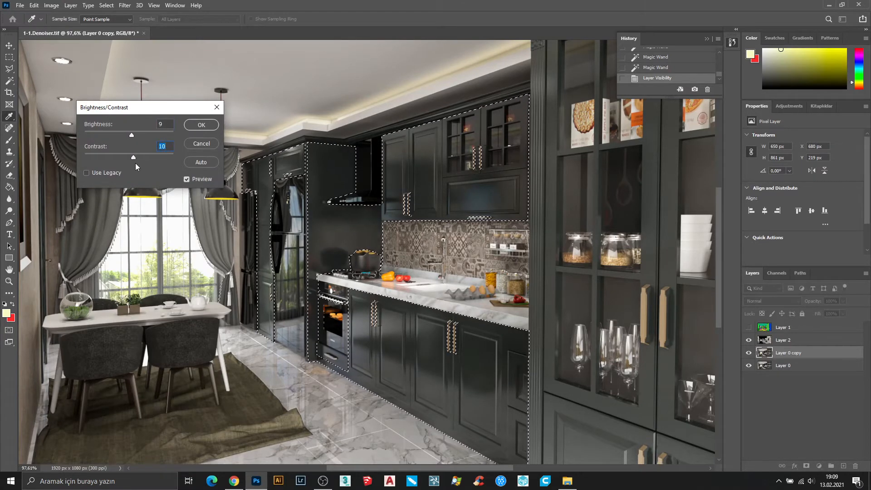
click(202, 125)
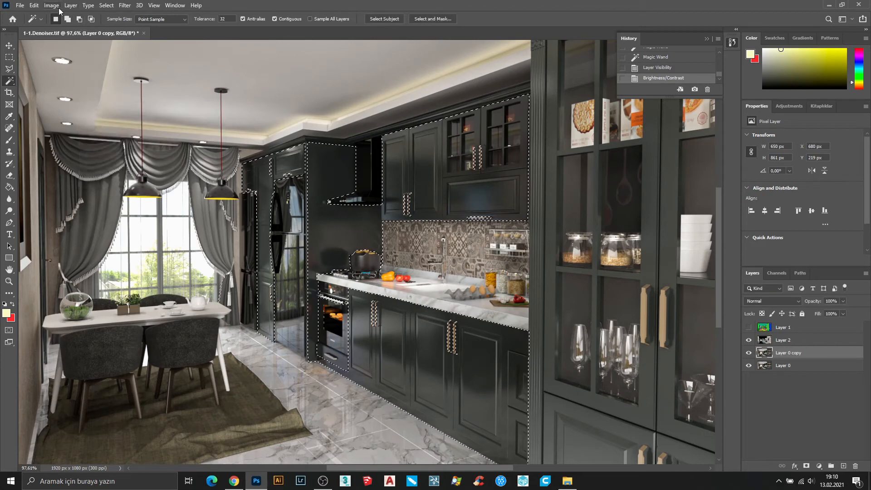
- Apply a Curves adjustment to the kitchen cabinets, moving the black and white points inward and adding a point at input 64
click(52, 6)
mouse_move(90, 28)
click(160, 46)
drag(454, 61, 55, 31)
mouse_move(129, 78)
mouse_down()
mouse_move(129, 104)
mouse_move(131, 69)
mouse_move(118, 79)
mouse_up()
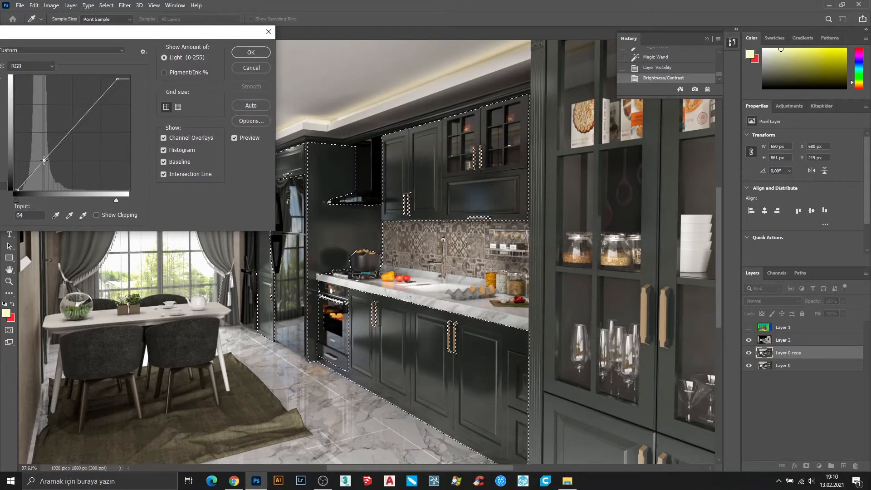
click(242, 53)
- Compare the adjusted kitchen cabinets with and without Layer 0 copy
click(750, 354)
click(751, 355)
click(751, 356)
click(751, 354)
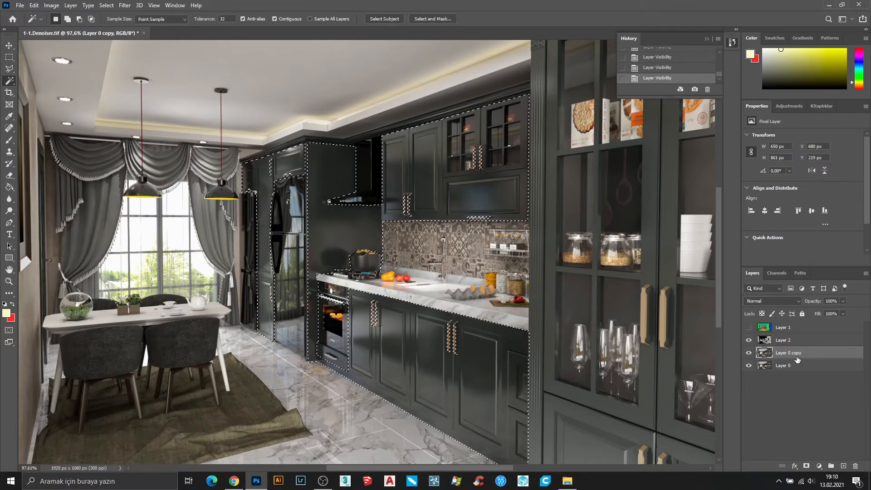
- Select the tall glass display cabinet's doors, side column and cornice using the colour ID layer, and hide that layer
click(754, 330)
click(749, 327)
key(ctrl+minus)
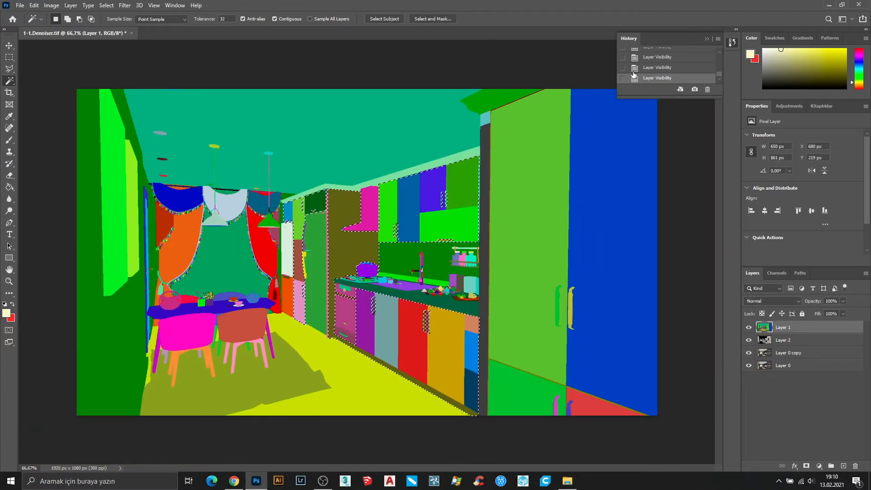
click(732, 42)
click(522, 162)
shift+click(626, 189)
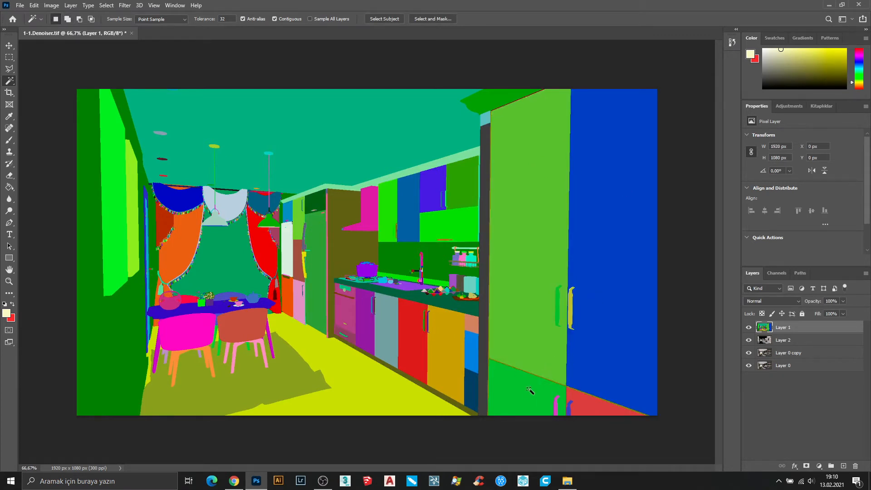
shift+click(593, 403)
shift+click(484, 168)
shift+click(490, 101)
shift+click(486, 118)
click(749, 327)
- Darken the selected display cabinet on Layer 0 copy with Brightness/Contrast, using brightness -26
click(790, 353)
click(51, 5)
mouse_move(68, 29)
click(152, 29)
drag(129, 135, 121, 135)
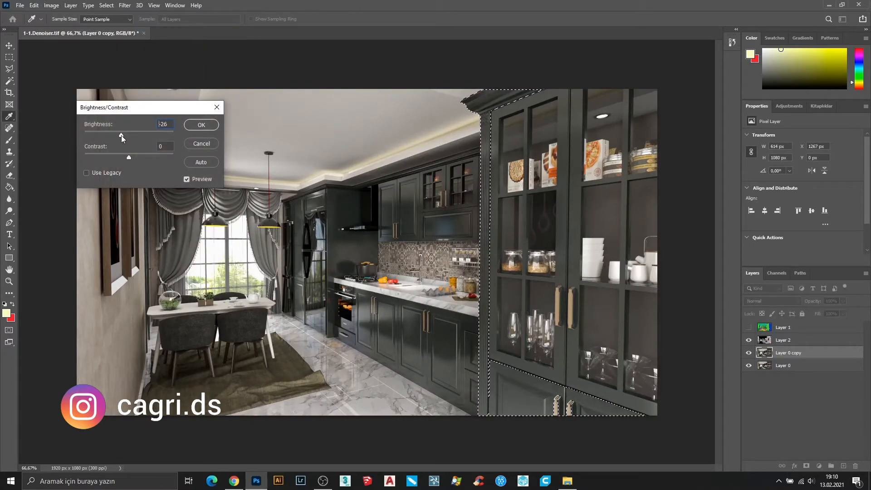
click(201, 125)
- Apply a Curves adjustment to the display cabinet, setting the black point to input 13 and lowering the white point's output
click(52, 5)
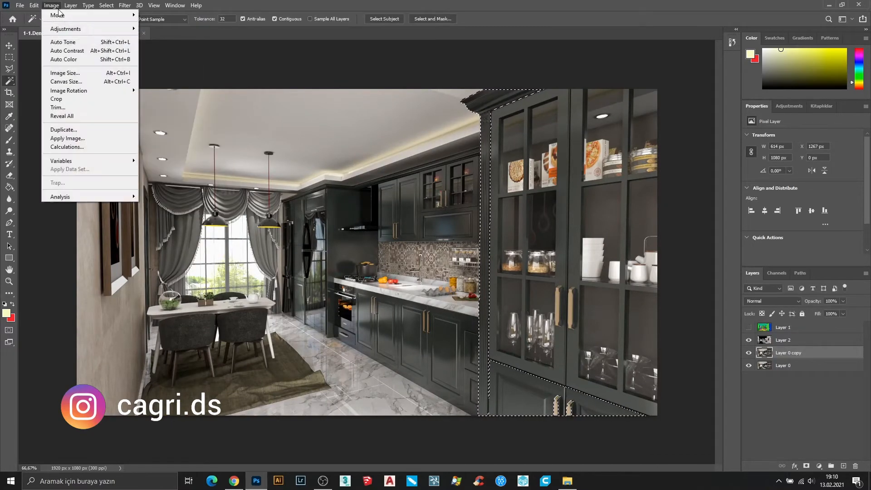
mouse_move(68, 29)
click(153, 46)
drag(317, 77, 103, 78)
drag(226, 122, 225, 135)
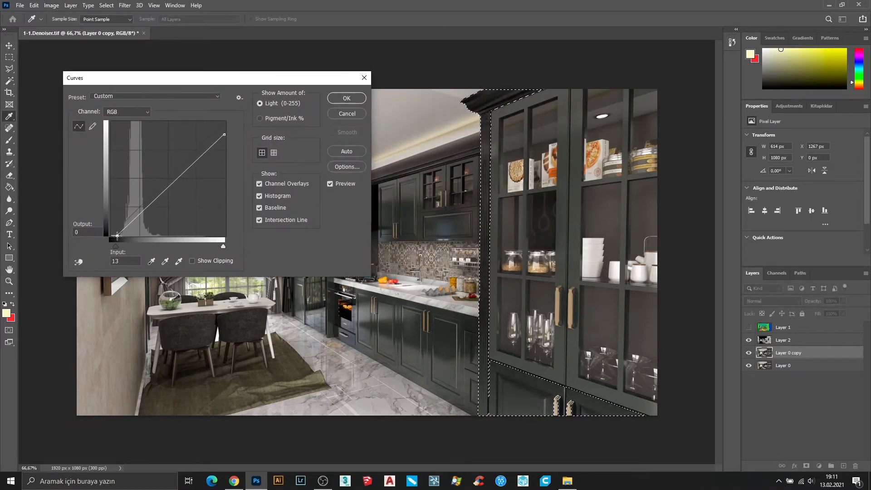
click(346, 98)
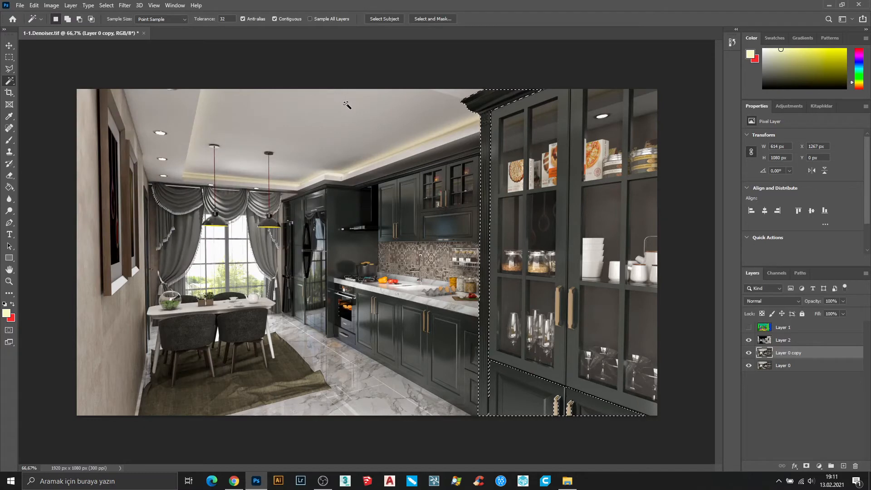
- Make the colour ID layer active but hidden, and deselect the display cabinet
click(789, 330)
click(749, 328)
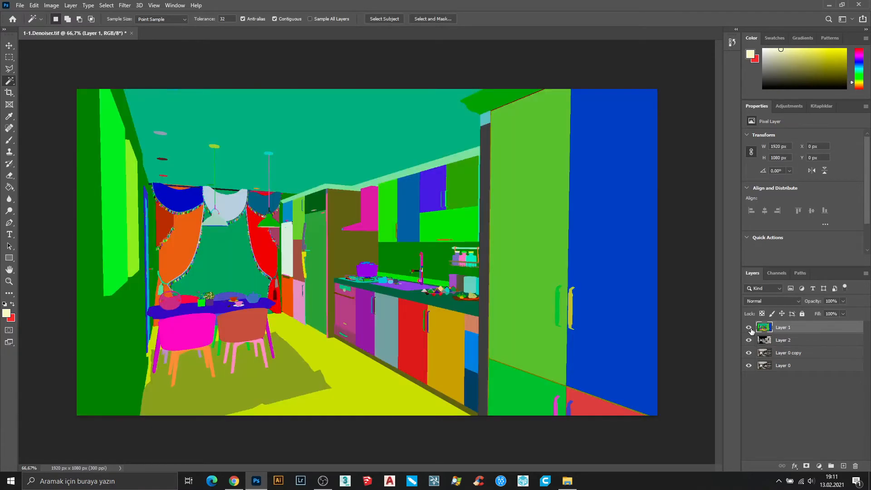
click(749, 328)
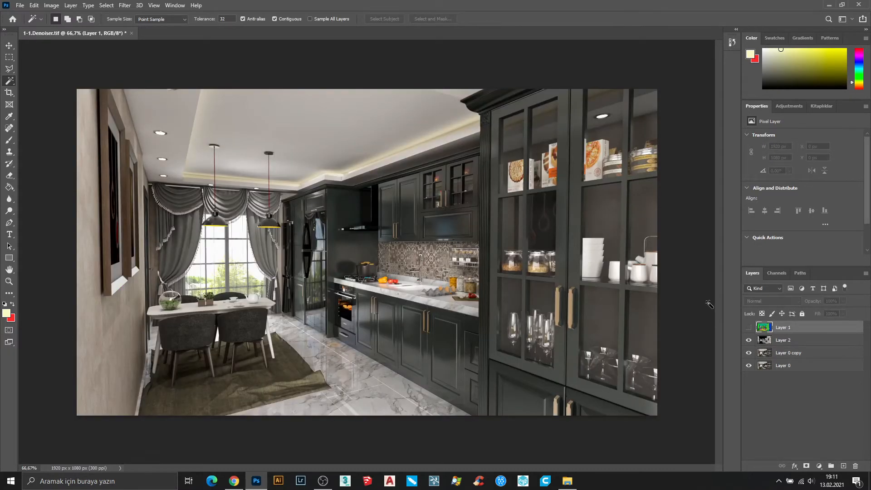
key(ctrl+z)
click(750, 328)
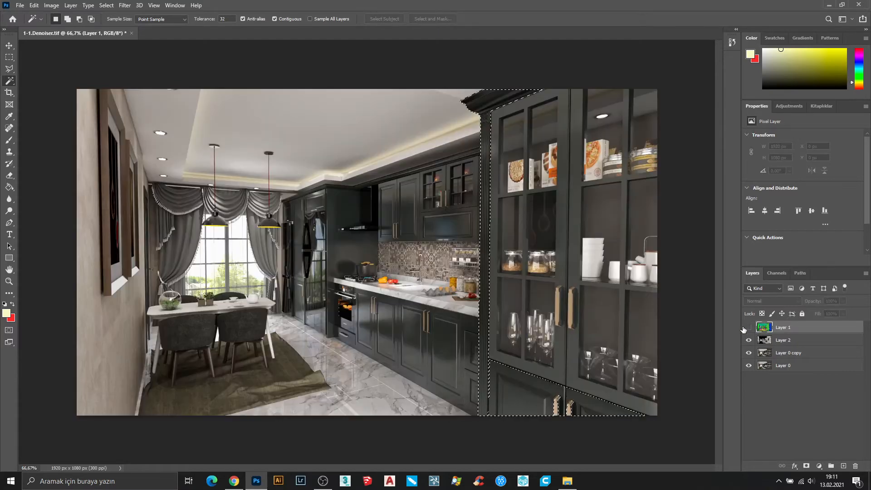
key(ctrl+d)
- Compare the render with and without Layer 0 copy, and examine the cabinets and dining area up close
scroll(468, 117, up, 1)
click(749, 354)
click(749, 353)
scroll(775, 422, down, 2)
scroll(775, 424, up, 2)
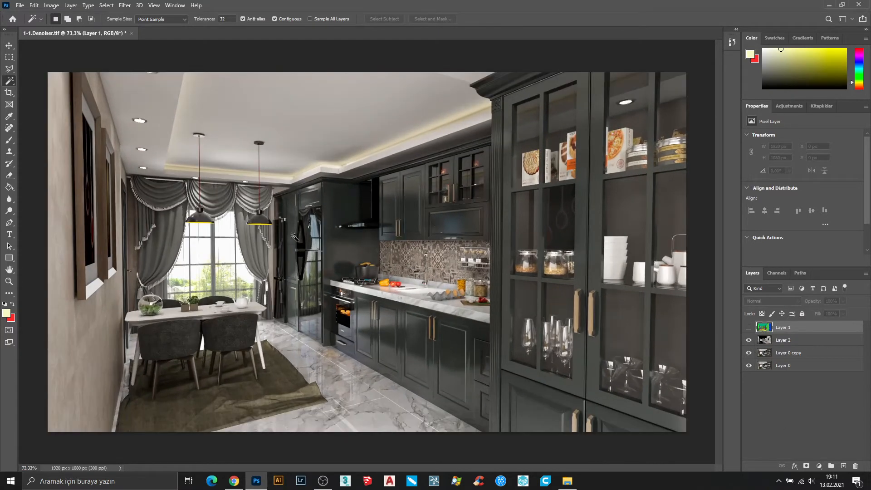
scroll(302, 245, up, 1)
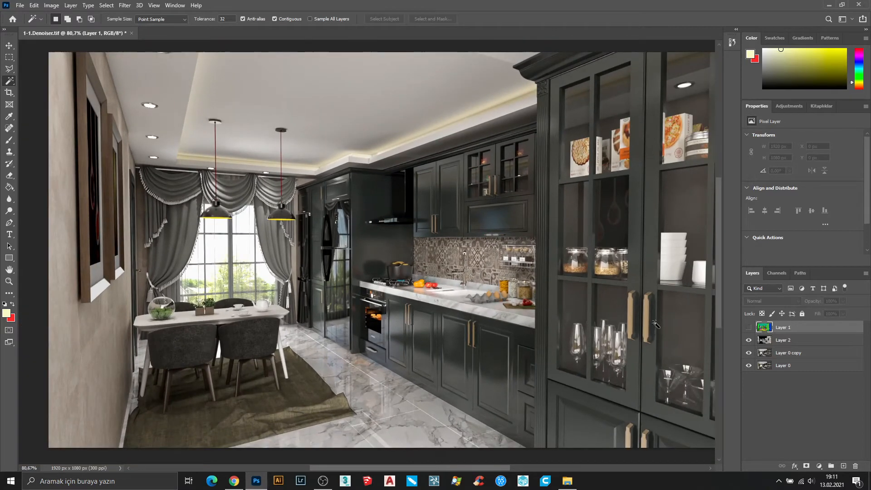
scroll(655, 322, up, 1)
scroll(157, 197, up, 7)
scroll(347, 299, down, 1)
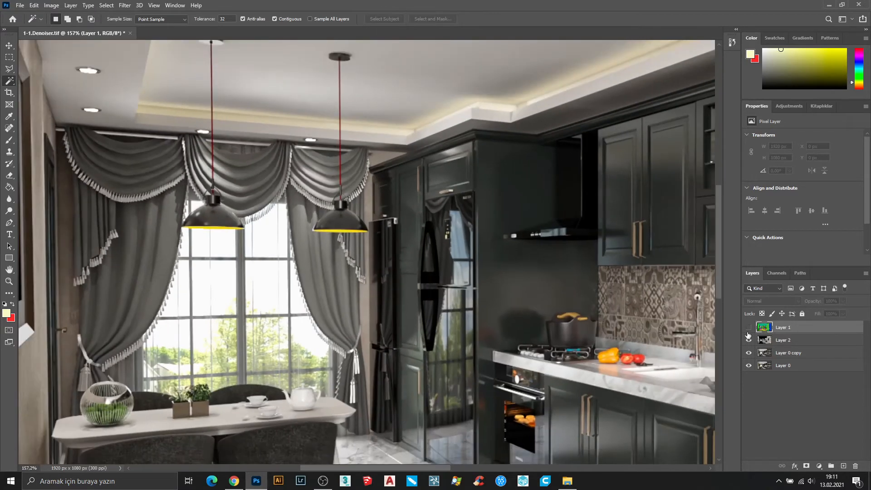
- Select the two pendant lampshades on the colour ID layer with a Magic Wand tolerance of 10, and hide that layer
click(749, 328)
key(ctrl+d)
scroll(258, 217, up, 2)
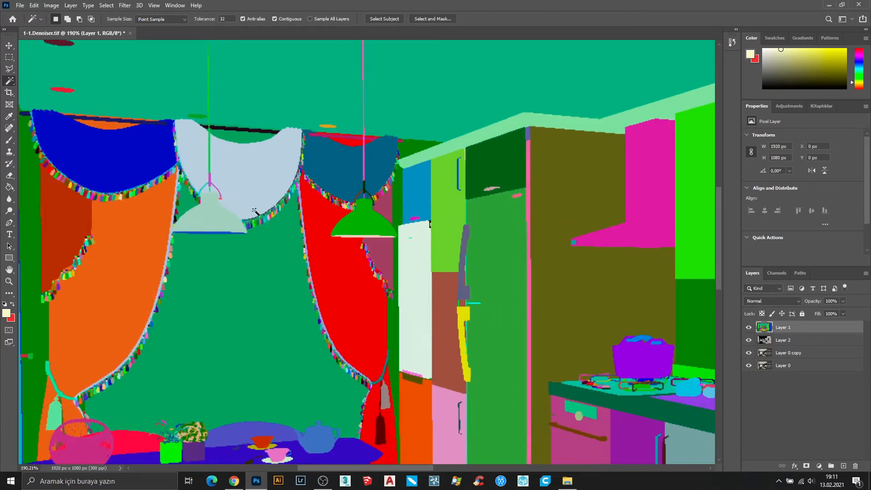
scroll(290, 222, down, 3)
scroll(290, 223, up, 7)
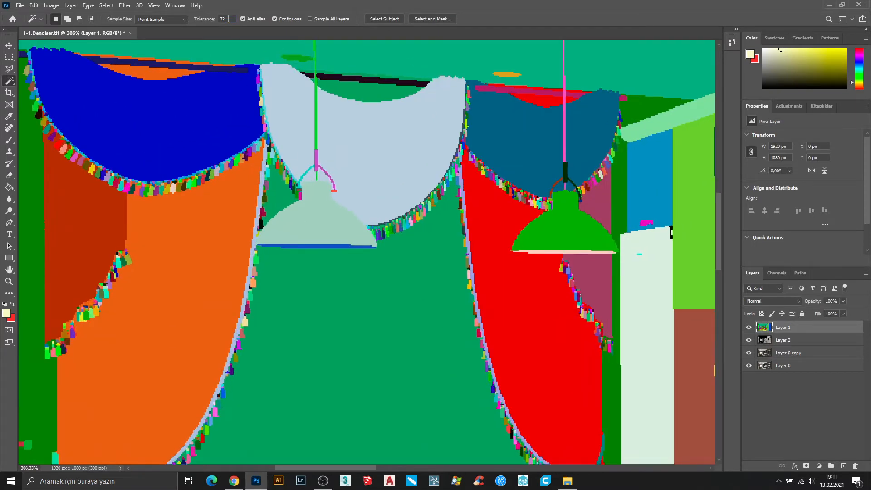
shift+click(566, 242)
scroll(318, 218, down, 3)
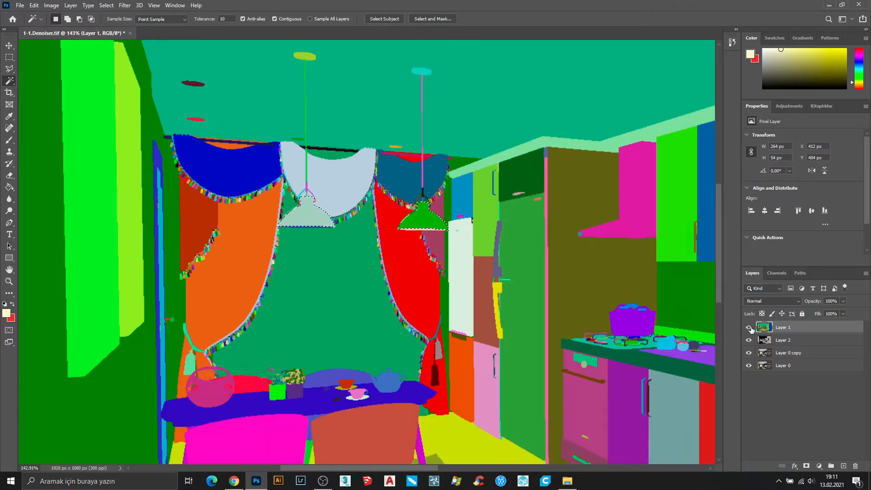
click(750, 328)
- Raise the contrast of the selected pendant lampshades on Layer 0 copy with Brightness/Contrast
click(790, 352)
click(54, 5)
mouse_move(73, 33)
click(166, 29)
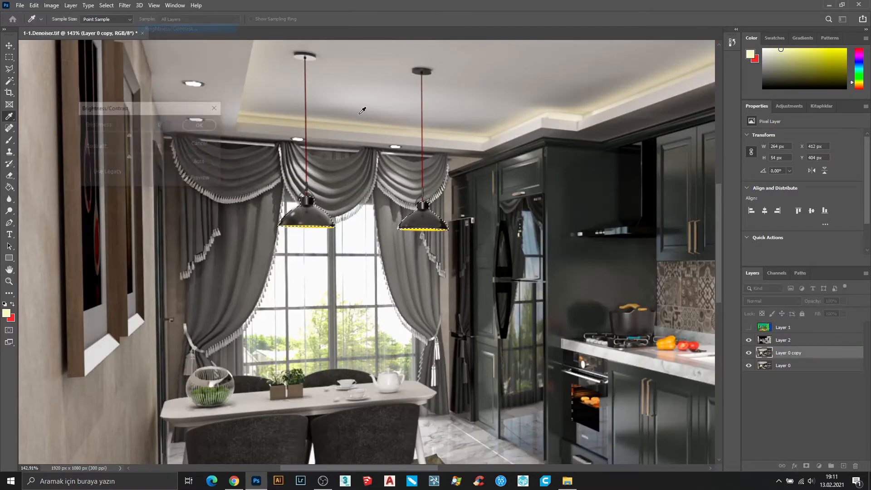
drag(120, 135, 137, 159)
click(194, 125)
- Adjust the tones of the selected pendant lampshades on Layer 0 copy with Levels
click(71, 5)
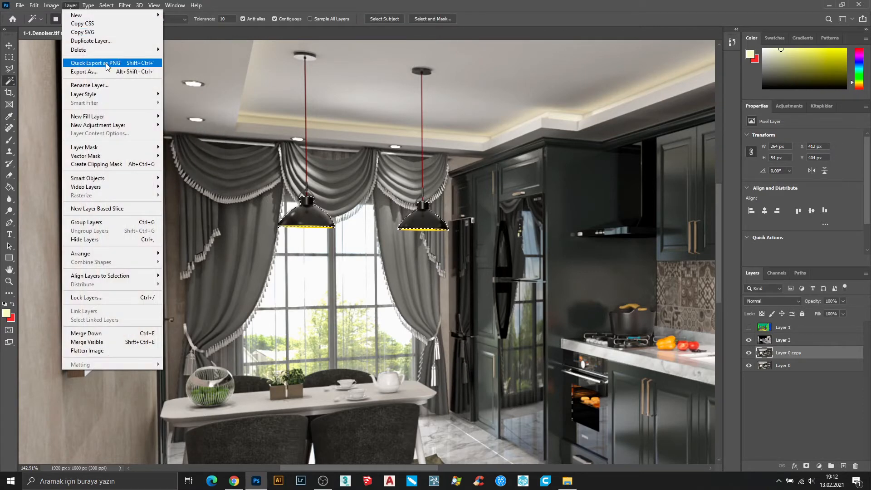
click(41, 5)
click(43, 5)
mouse_move(68, 25)
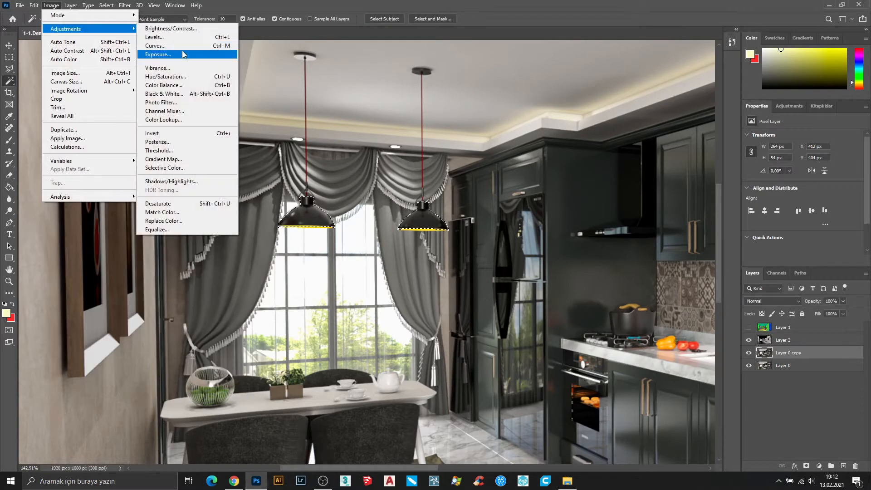
click(155, 37)
drag(399, 95, 604, 138)
mouse_move(663, 275)
mouse_down()
mouse_move(645, 276)
mouse_move(674, 284)
mouse_up()
drag(551, 276, 561, 276)
click(702, 152)
scroll(349, 183, down, 4)
scroll(349, 182, down, 1)
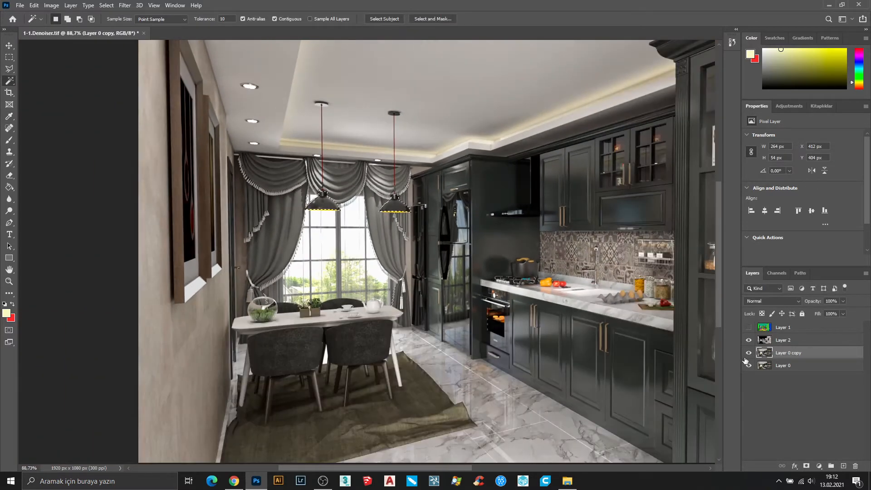
- Compare the render with and without Layer 0 copy to judge the lampshade adjustments
click(749, 356)
click(749, 355)
click(750, 355)
click(749, 355)
click(750, 355)
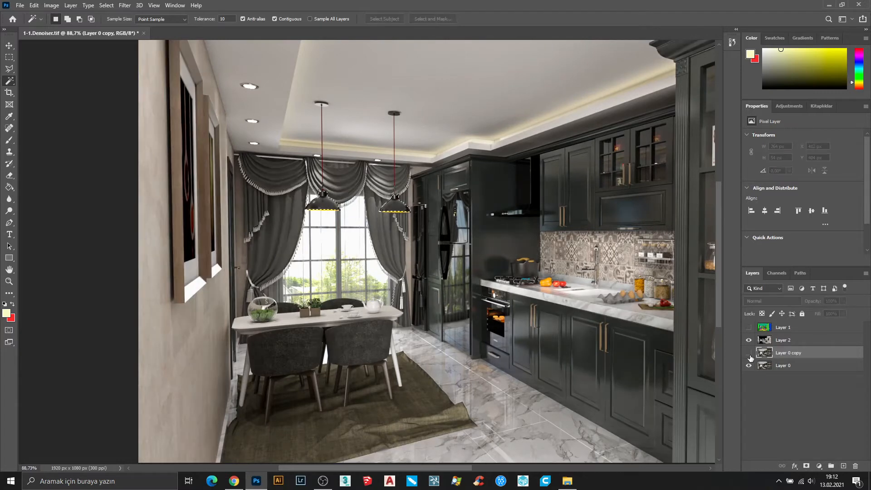
click(749, 355)
- Select the ceiling on the colour ID layer with the Magic Wand, make Layer 0 copy active and hide the ID layer
click(777, 383)
click(808, 327)
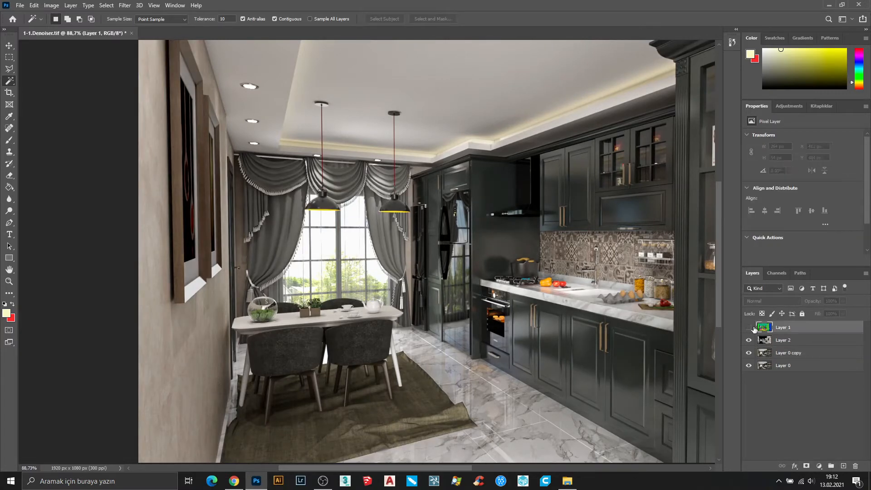
click(750, 328)
click(412, 76)
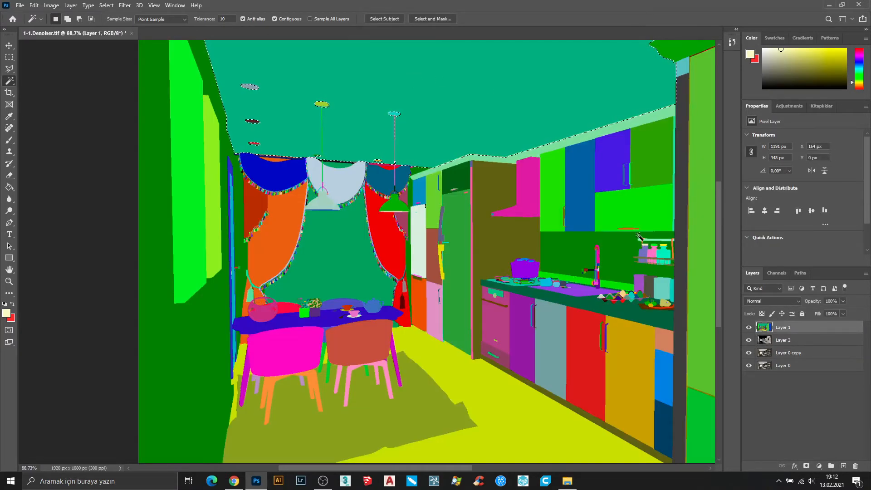
click(770, 353)
click(749, 327)
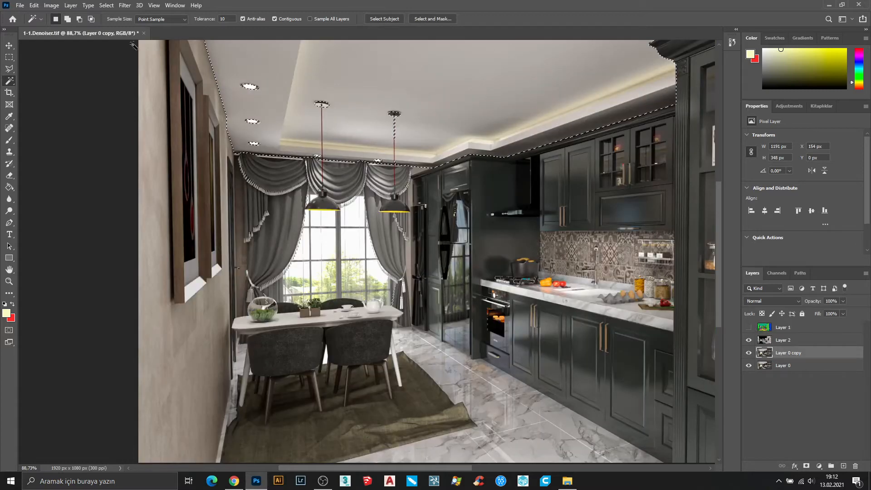
- Apply Brightness/Contrast to the selected ceiling with brightness 3 and contrast 28
click(52, 5)
mouse_move(68, 28)
click(173, 28)
drag(129, 135, 141, 160)
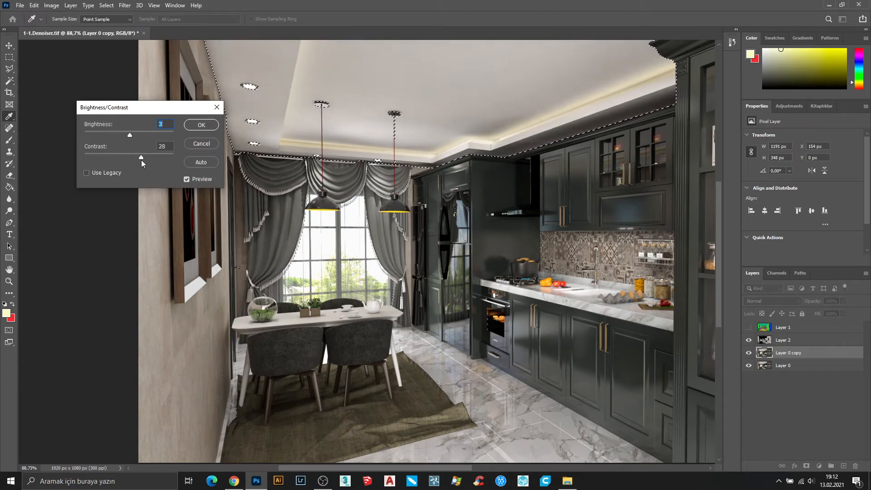
key(Return)
key(w)
- Apply Curves to the ceiling, lowering the white end, raising the black end and placing a point near input 184, output 175
click(51, 5)
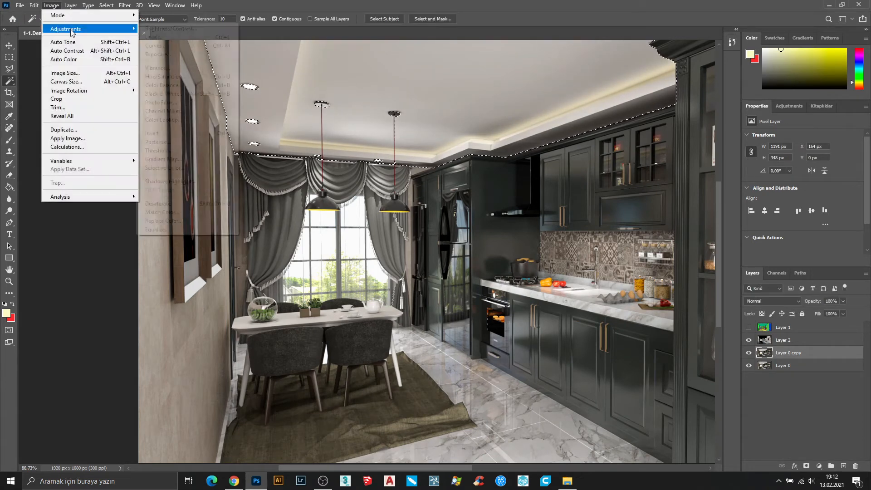
mouse_move(68, 29)
click(170, 47)
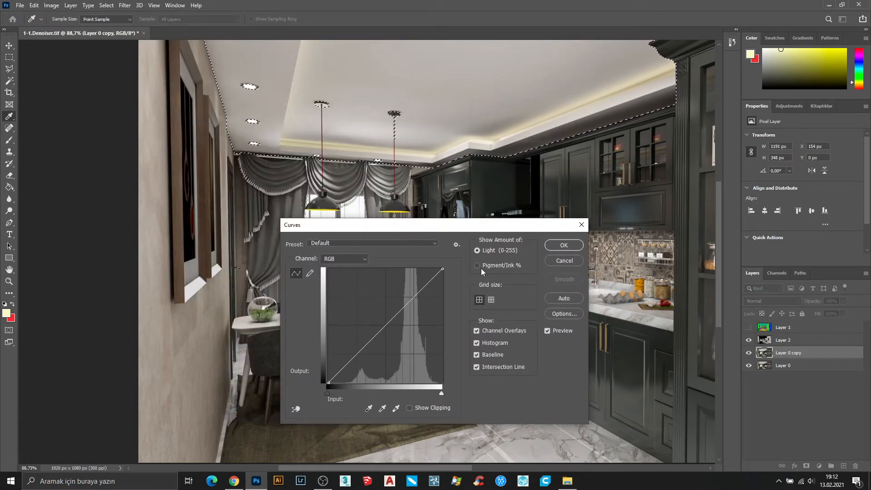
drag(443, 268, 441, 278)
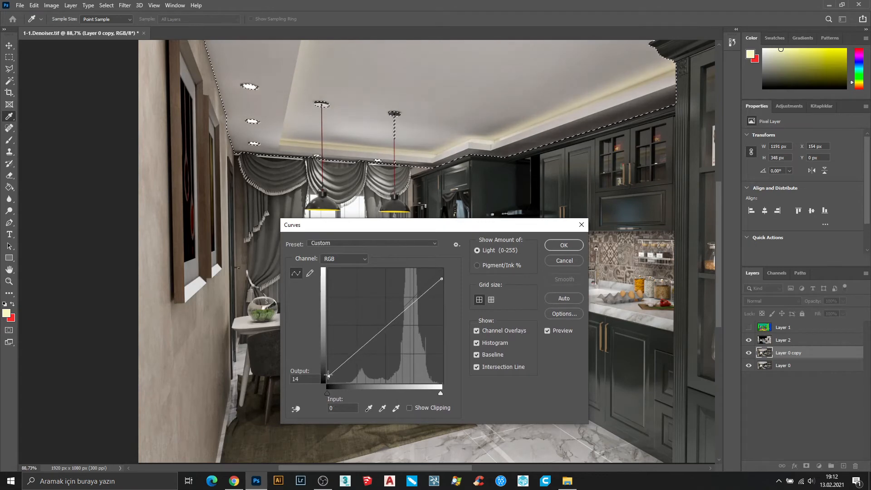
drag(328, 383, 330, 352)
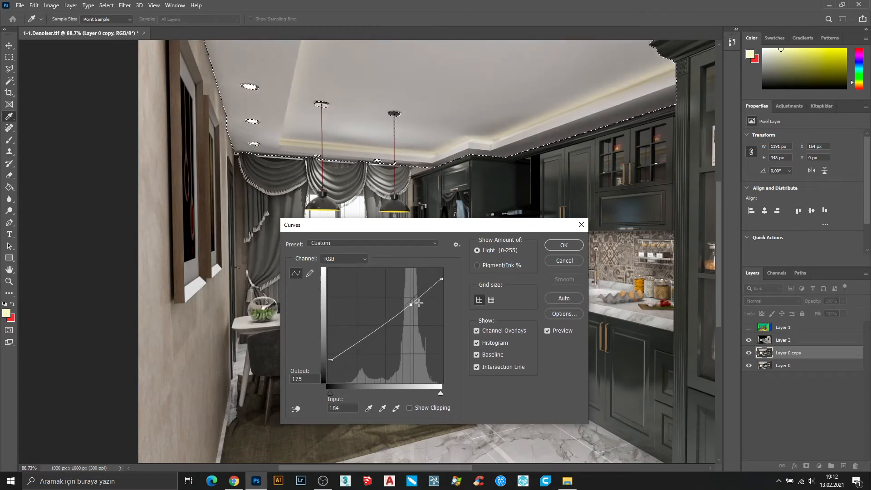
click(565, 245)
- Toggle Layer 0 copy off and on to compare the whole render before and after the ceiling adjustments
scroll(311, 113, down, 1)
click(749, 354)
click(749, 355)
click(749, 354)
click(749, 354)
click(749, 355)
click(749, 355)
scroll(285, 176, down, 1)
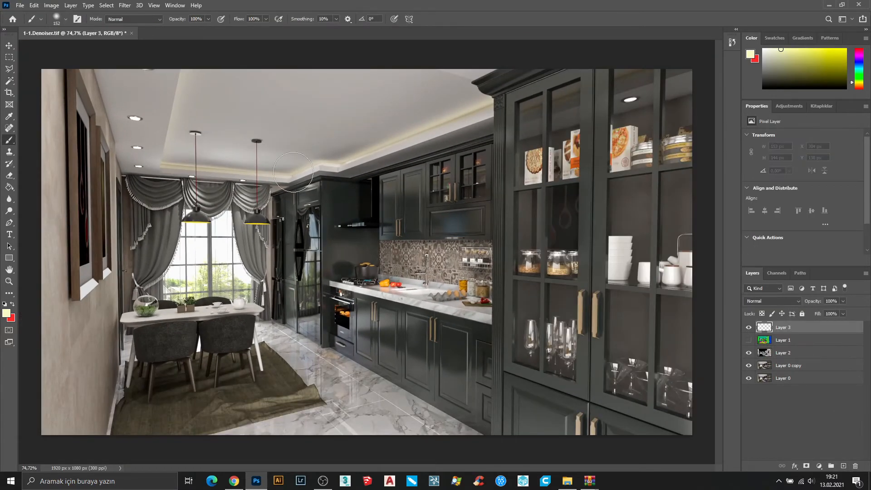
- Switch to the browser to view Brusheezy's light brushes and the 20 Lens Flares brush page, and return to Photoshop
scroll(118, 104, up, 4)
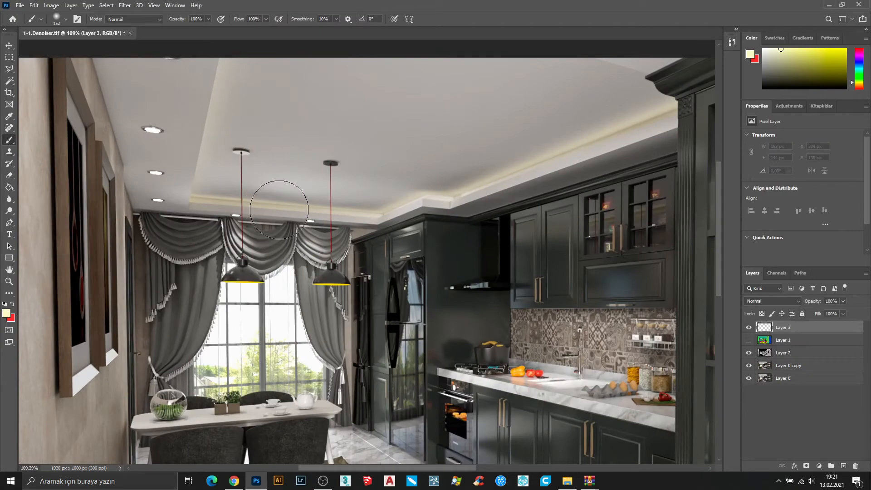
click(234, 481)
scroll(453, 250, down, 4)
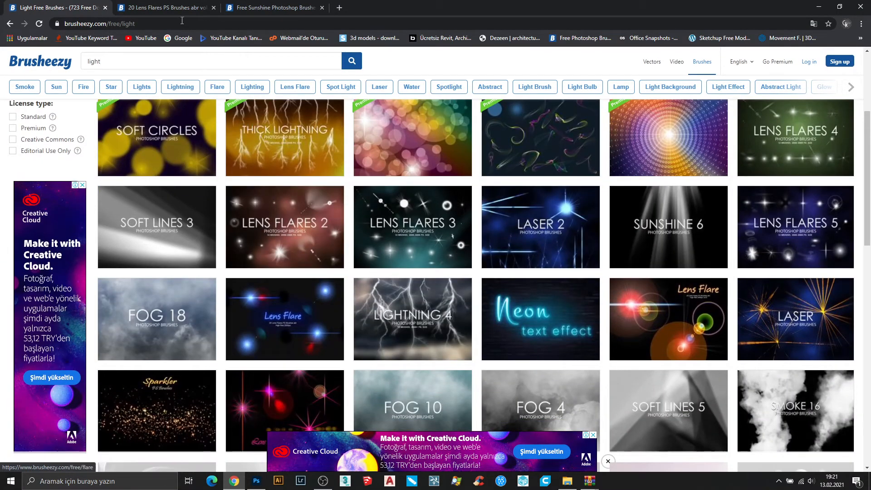
click(157, 7)
click(256, 481)
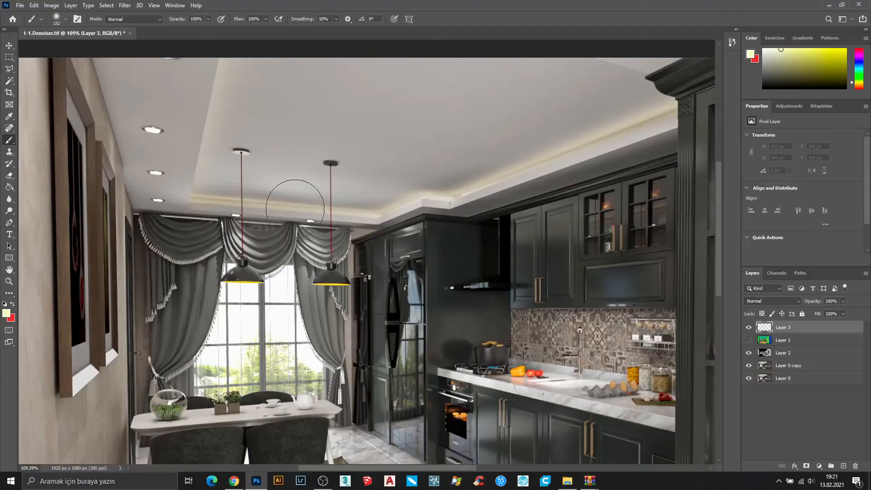
- Set the lens flare brush to 171 px and stamp a flare on the nearest ceiling spotlight on Layer 3
right_click(296, 192)
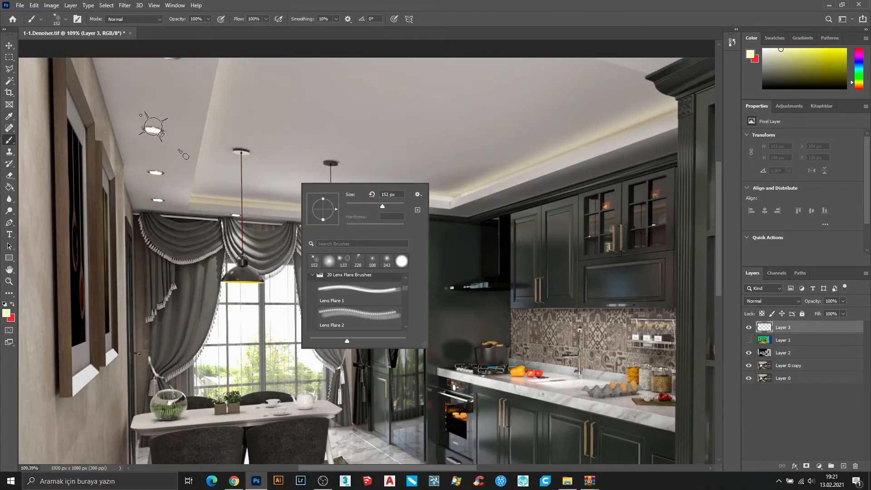
scroll(186, 222, down, 3)
scroll(179, 131, up, 4)
right_click(194, 178)
scroll(179, 87, up, 4)
click(165, 78)
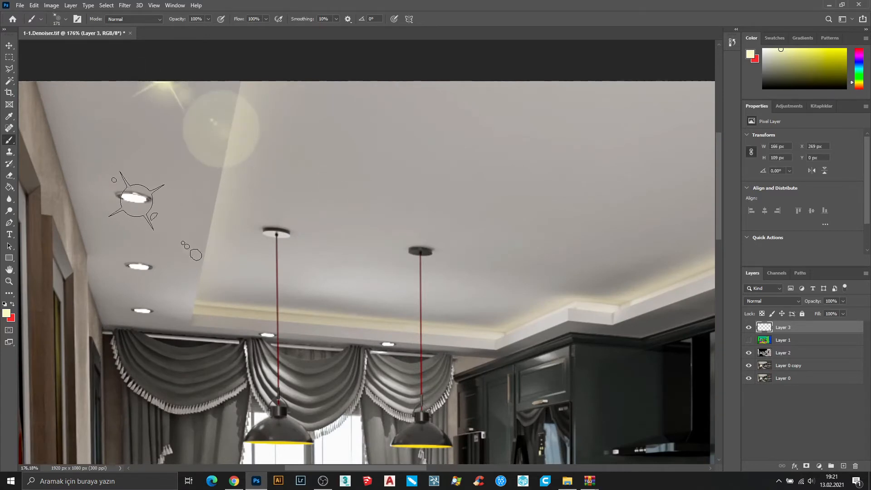
- Enlarge the lens flare brush to 183 px and stamp a flare centred on the second ceiling spotlight
right_click(166, 225)
drag(245, 246, 249, 246)
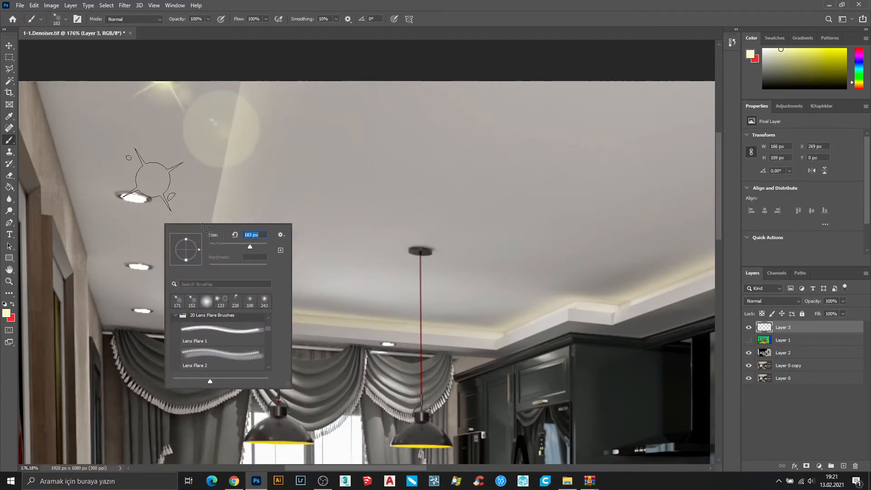
click(163, 224)
key(ctrl+z)
click(162, 224)
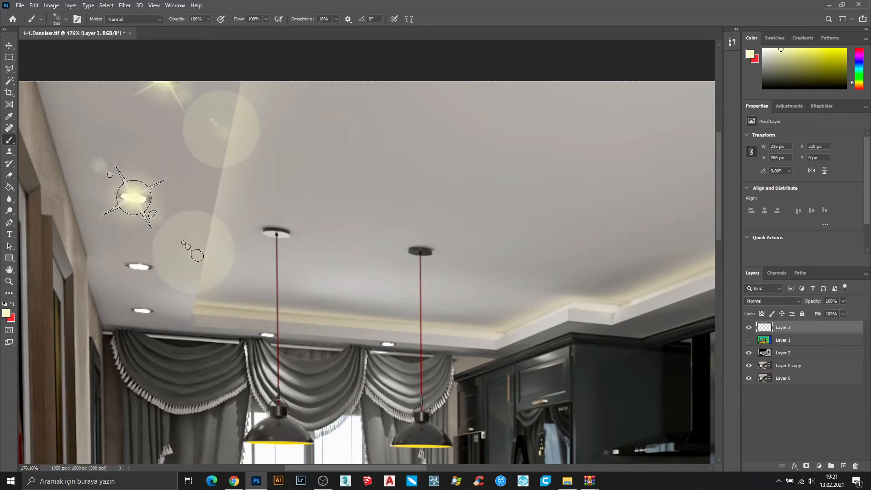
- Reduce the lens flare brush to 155 px and stamp a flare on the third ceiling spotlight
scroll(153, 214, up, 1)
right_click(198, 253)
drag(282, 273, 280, 273)
click(419, 19)
click(186, 245)
scroll(408, 132, down, 2)
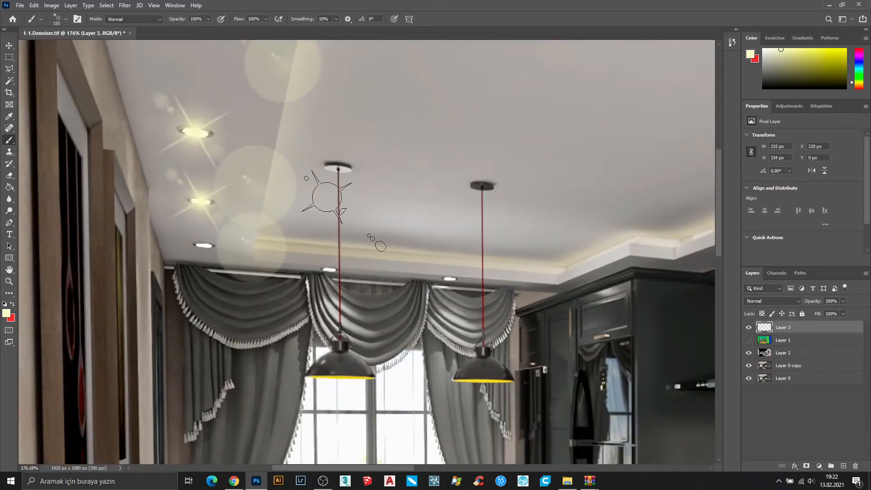
- Erase the stray halo circles around the three spotlight flares with a 42 px soft eraser
key(e)
mouse_move(275, 257)
mouse_down()
mouse_move(225, 258)
mouse_move(250, 233)
mouse_up()
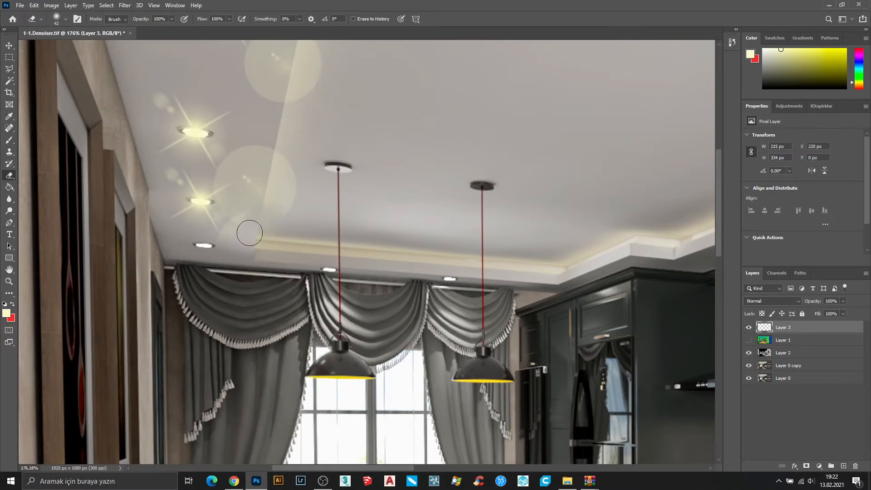
mouse_move(319, 171)
mouse_down()
mouse_move(281, 189)
mouse_move(268, 144)
mouse_up()
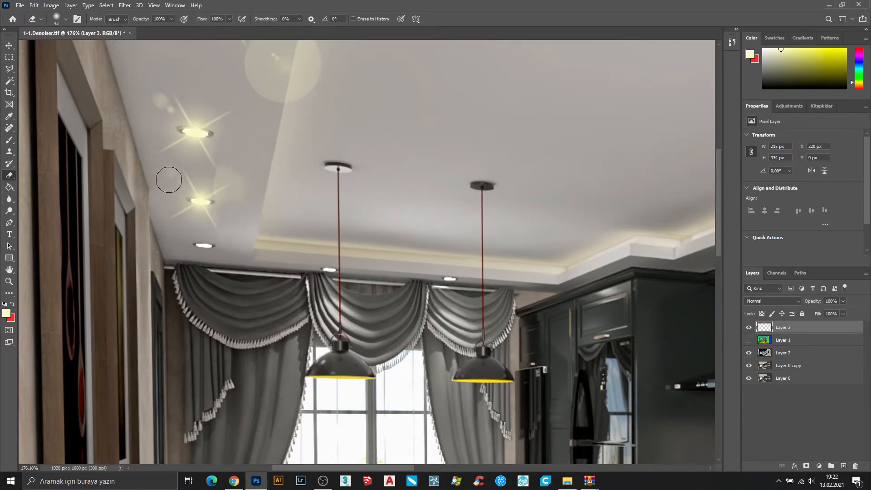
scroll(256, 106, up, 3)
mouse_move(331, 93)
mouse_down()
mouse_move(305, 169)
mouse_move(272, 178)
mouse_move(243, 159)
mouse_move(284, 131)
mouse_up()
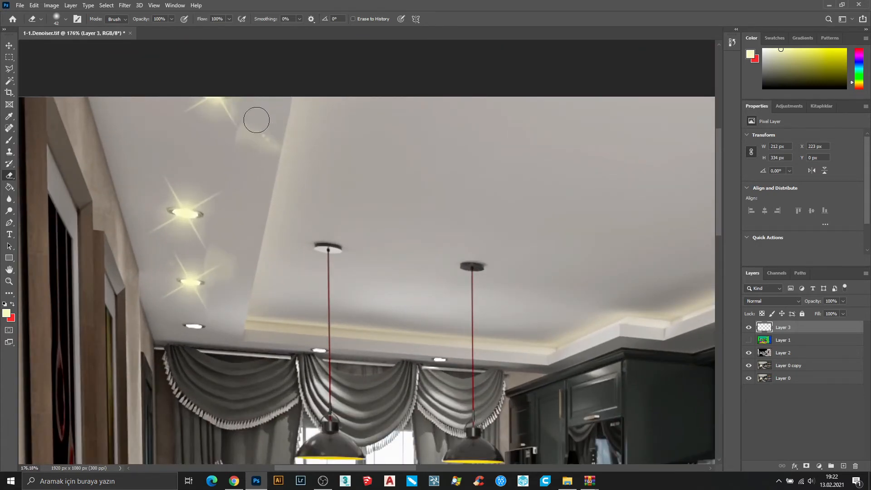
- Reduce the eraser to 28 px and 20 px and clean the remaining halo traces close to the flare rays
scroll(231, 259, up, 7)
right_click(307, 200)
drag(364, 225, 360, 225)
click(204, 226)
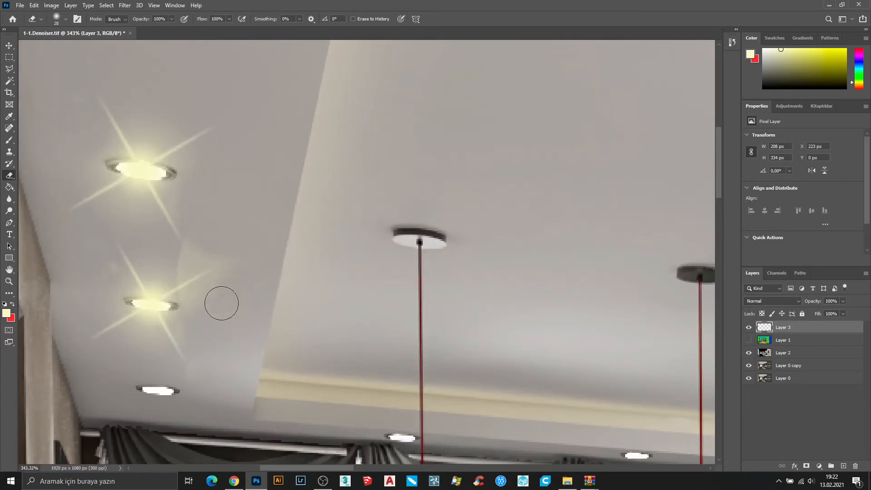
right_click(324, 229)
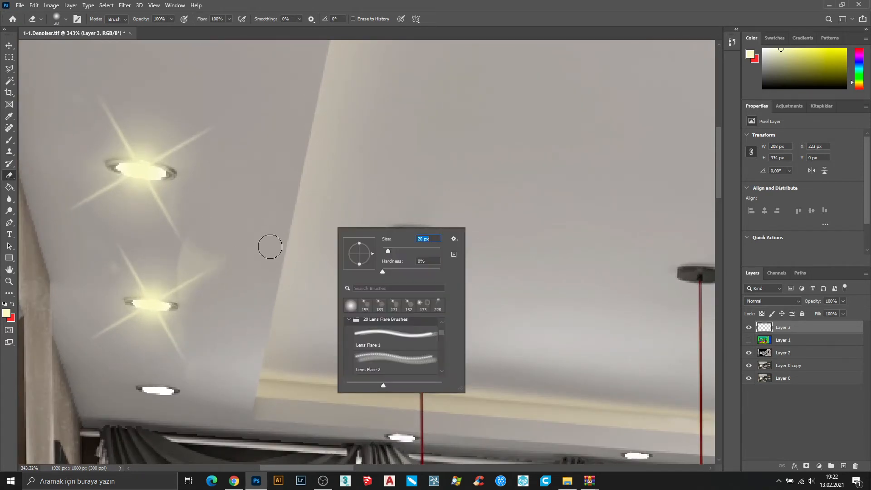
click(200, 245)
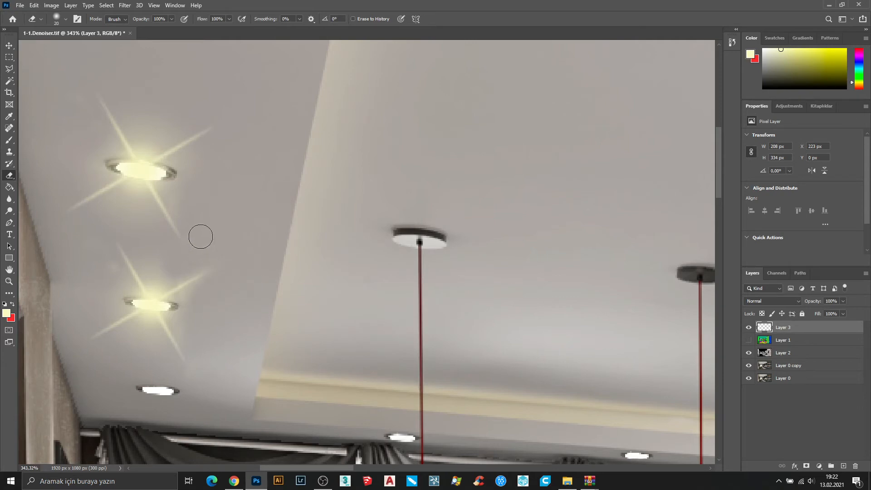
scroll(204, 285, down, 5)
scroll(204, 285, up, 2)
right_click(312, 238)
click(285, 296)
drag(339, 241, 336, 241)
click(359, 2)
scroll(244, 311, up, 5)
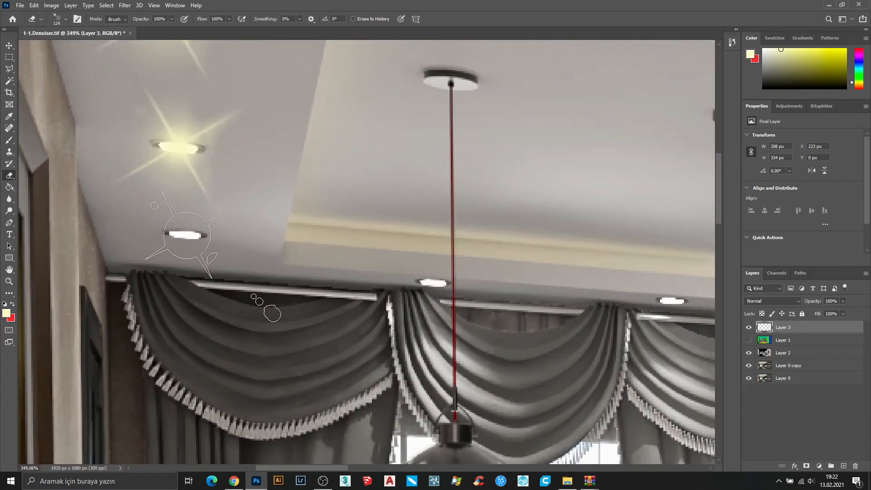
scroll(277, 273, down, 2)
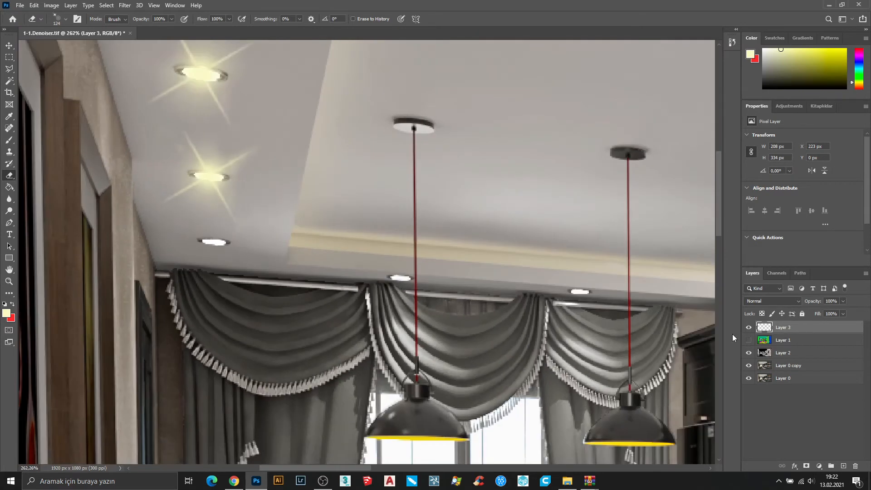
scroll(136, 232, up, 2)
scroll(273, 288, up, 1)
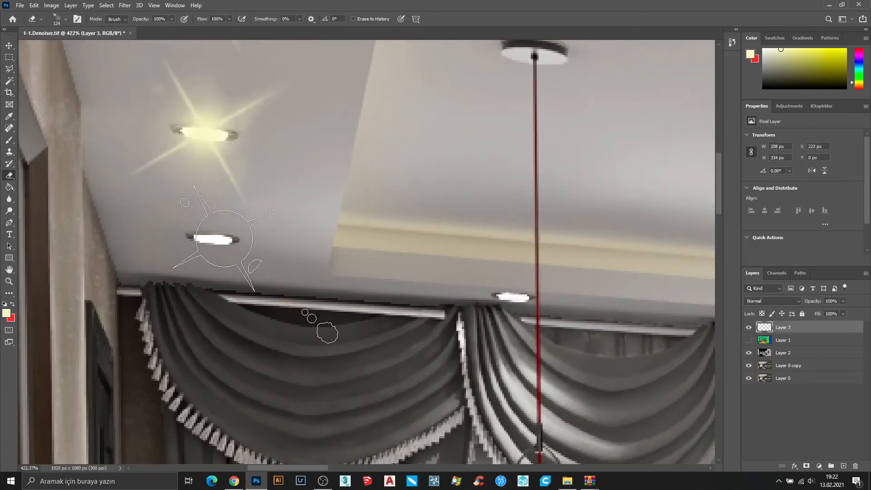
- Activate the Brush tool with the lens flare tip at 95 px and stamp a flare on the fourth ceiling spotlight
click(8, 142)
right_click(357, 332)
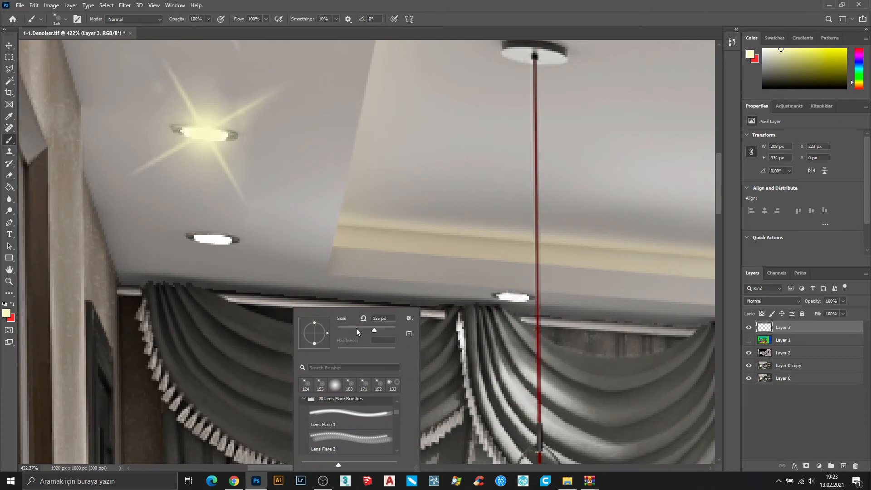
click(254, 294)
click(248, 275)
scroll(191, 277, down, 4)
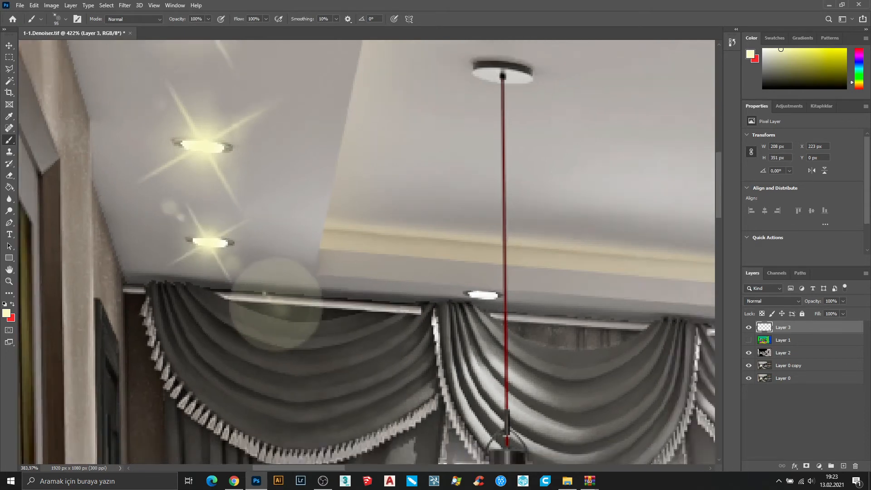
- Stamp 95 px lens flares on the two ceiling spotlights above the middle and far curtain swags
scroll(413, 307, up, 5)
click(421, 311)
scroll(421, 312, down, 8)
scroll(563, 320, up, 7)
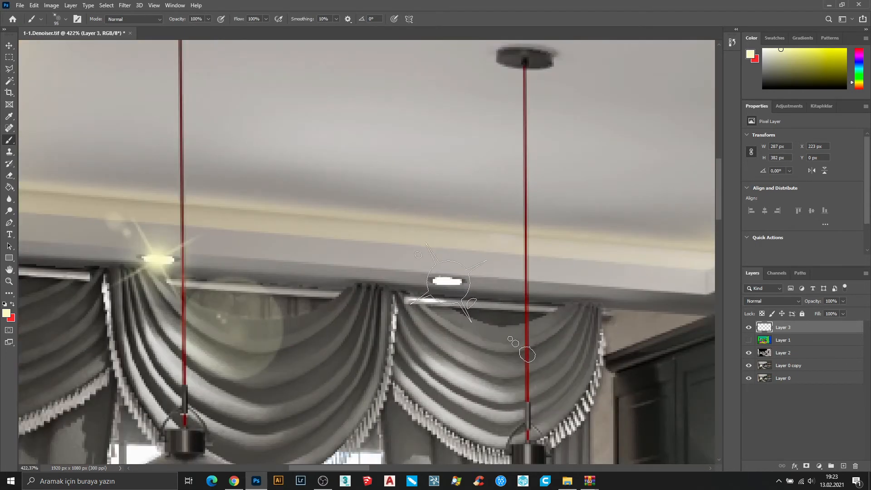
click(483, 319)
scroll(200, 246, down, 6)
scroll(313, 251, down, 10)
scroll(199, 256, up, 14)
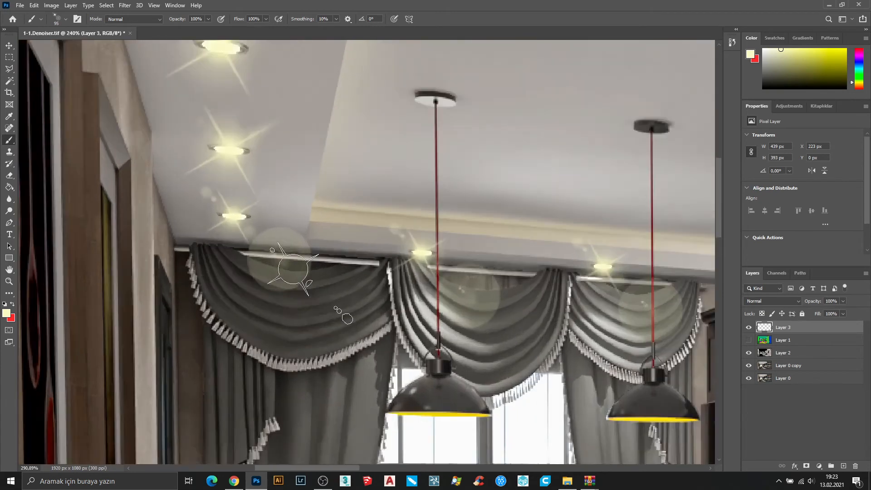
- Erase the large lens flare halo over the nearest curtain swag with a soft round eraser
key(e)
right_click(314, 261)
click(344, 353)
right_click(318, 276)
drag(407, 313, 401, 313)
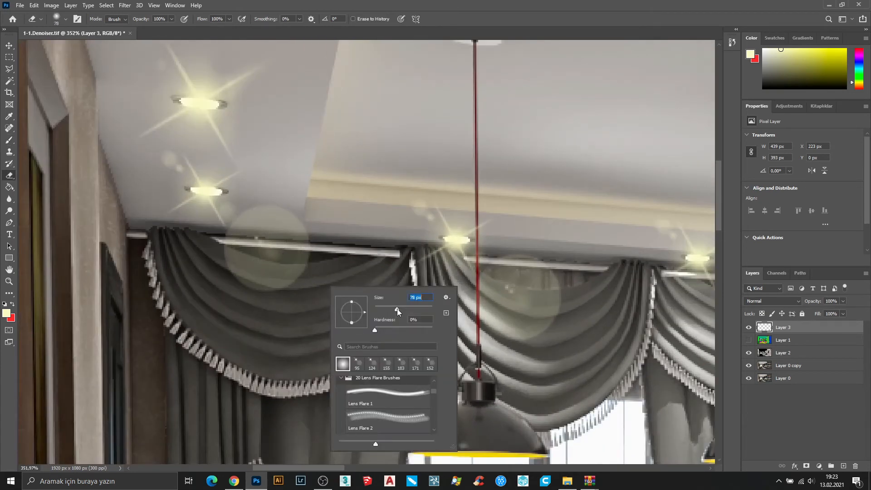
right_click(318, 207)
mouse_move(306, 194)
mouse_down()
mouse_move(288, 260)
mouse_move(256, 259)
mouse_move(268, 231)
mouse_up()
- Reduce the eraser to 32 px and clean the remaining halo traces around the fourth ceiling spotlight
right_click(272, 277)
drag(350, 300, 333, 300)
drag(233, 213, 252, 216)
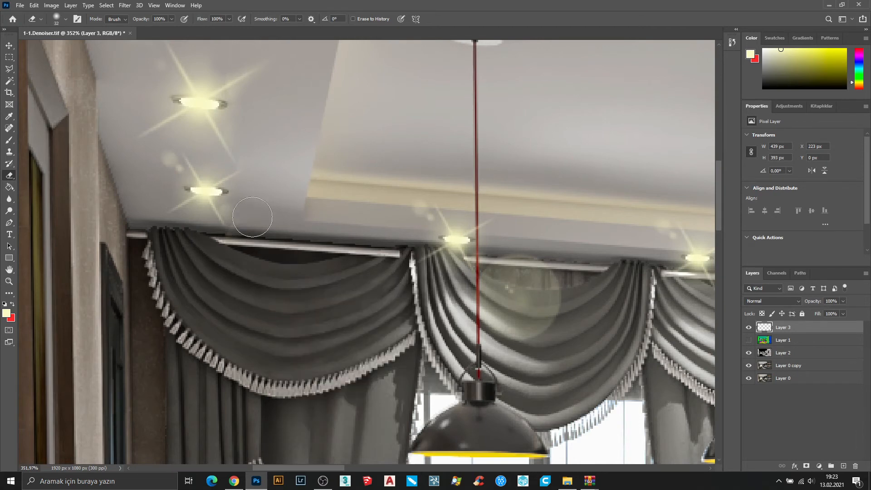
scroll(191, 245, down, 4)
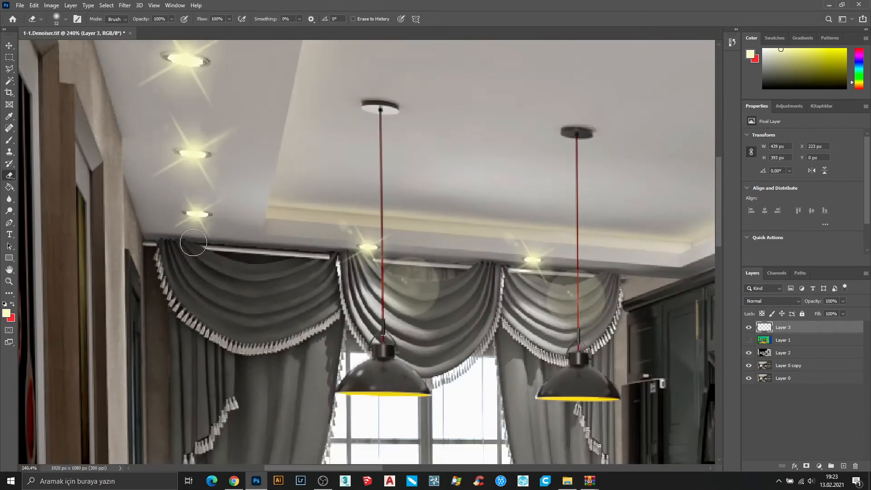
- Erase the small halo spots beside the two flares above the middle and far curtain swags
scroll(171, 136, up, 3)
scroll(199, 233, down, 9)
scroll(296, 294, up, 3)
click(301, 284)
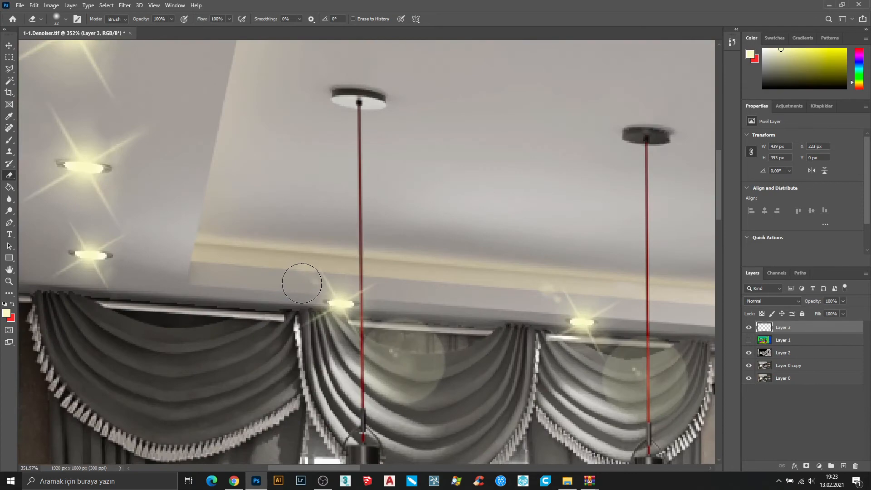
scroll(236, 227, down, 6)
scroll(403, 265, up, 6)
click(404, 262)
scroll(255, 219, down, 5)
scroll(272, 218, down, 5)
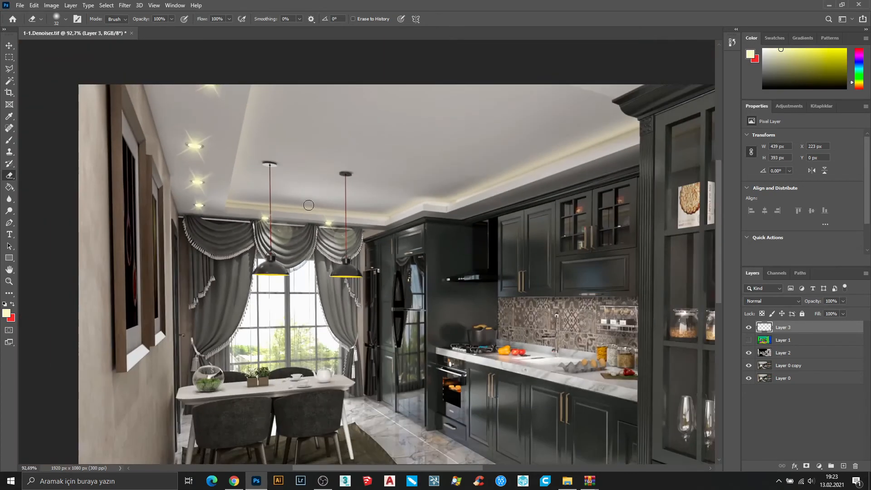
- Erase the remaining halo circles over the middle and far curtain swags and tidy the nearby flares
scroll(307, 200, up, 7)
drag(307, 200, 246, 157)
scroll(245, 163, down, 6)
scroll(240, 191, up, 6)
scroll(236, 188, down, 6)
scroll(206, 183, up, 6)
mouse_move(205, 182)
mouse_down()
mouse_move(187, 215)
mouse_move(205, 194)
mouse_move(191, 178)
mouse_up()
scroll(195, 182, down, 6)
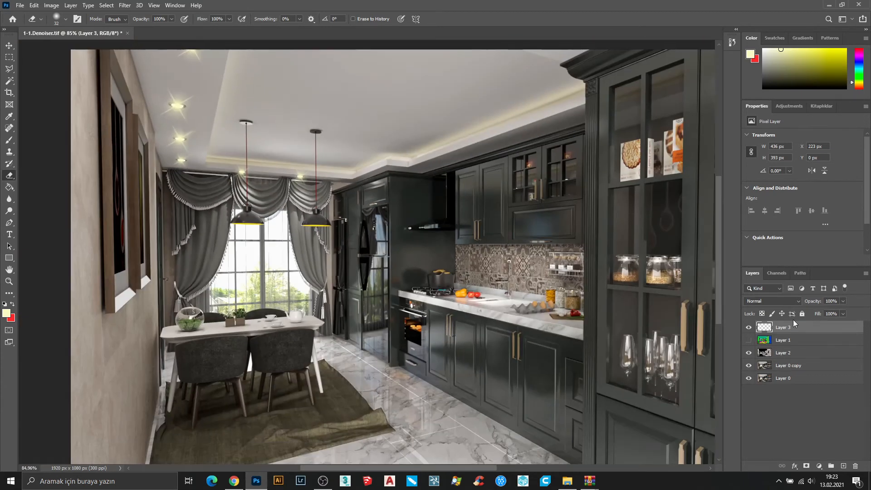
- Set the lens flare layer's blend mode to Color Dodge and lower its opacity to about 75%
click(772, 301)
click(780, 331)
click(783, 421)
scroll(161, 67, down, 2)
click(799, 328)
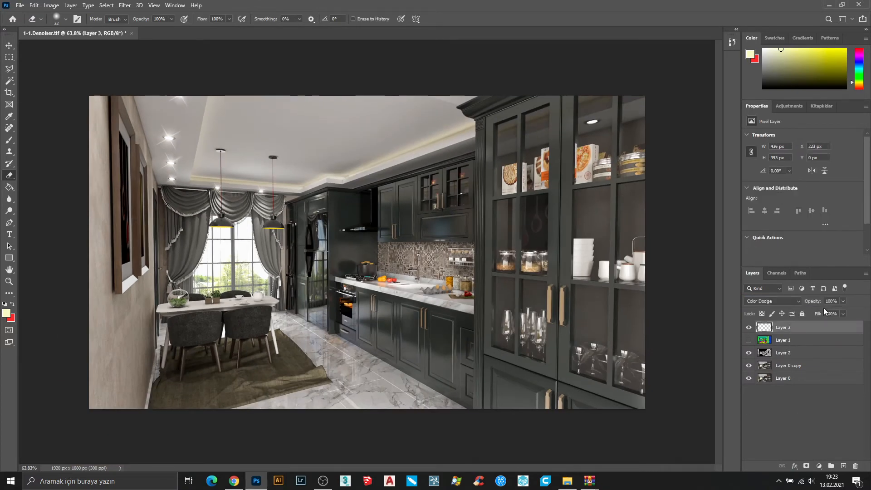
drag(808, 305, 801, 304)
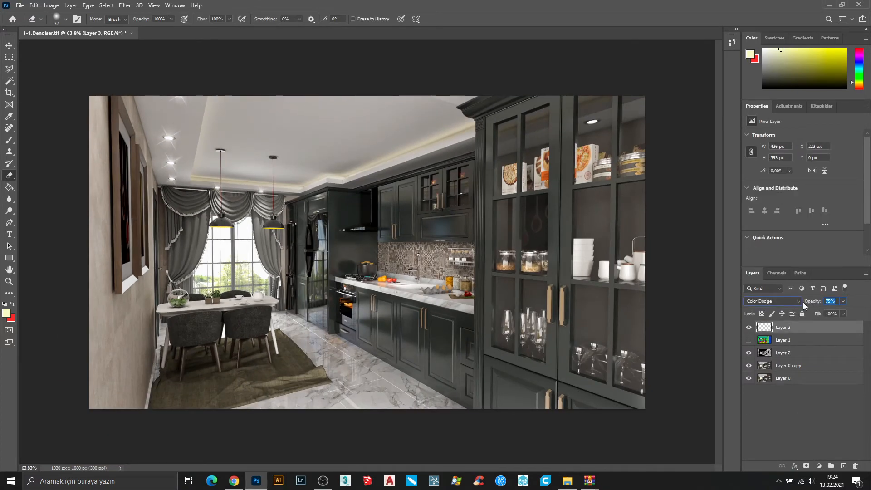
click(789, 415)
- Add a new layer and set up a soft round brush at 34 px with 0% hardness
click(843, 467)
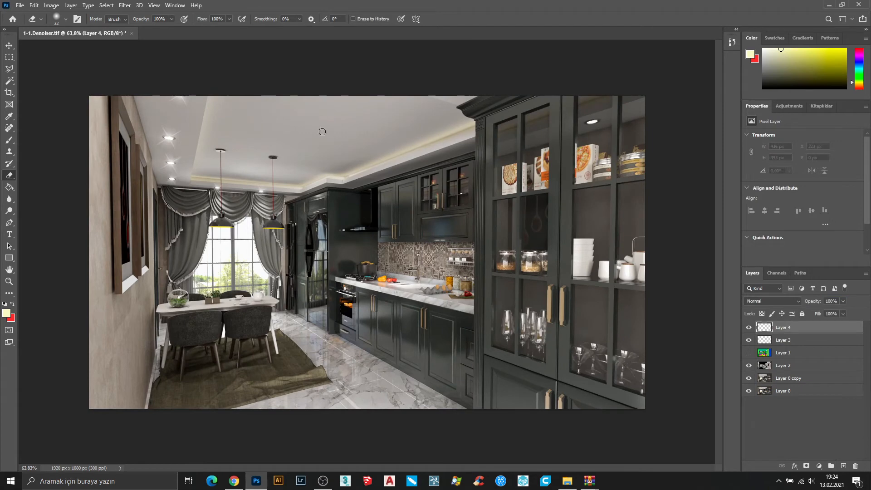
scroll(146, 97, up, 6)
right_click(240, 203)
click(41, 33)
key(b)
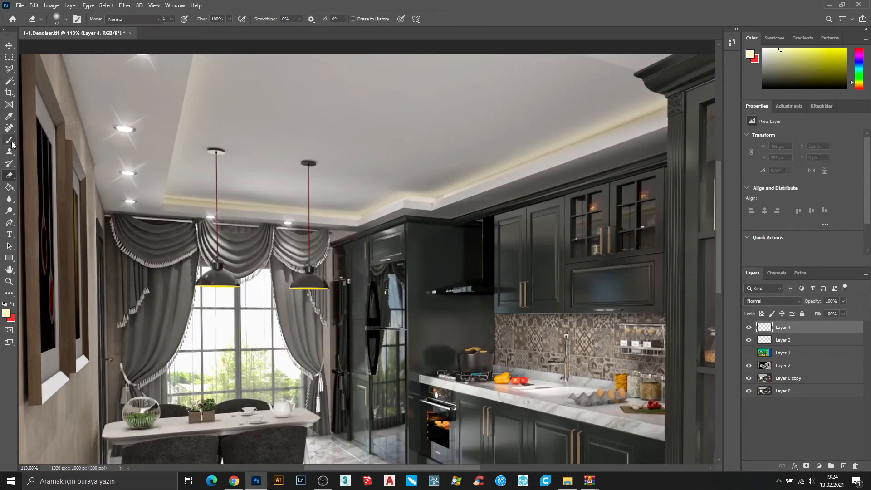
right_click(257, 235)
click(221, 280)
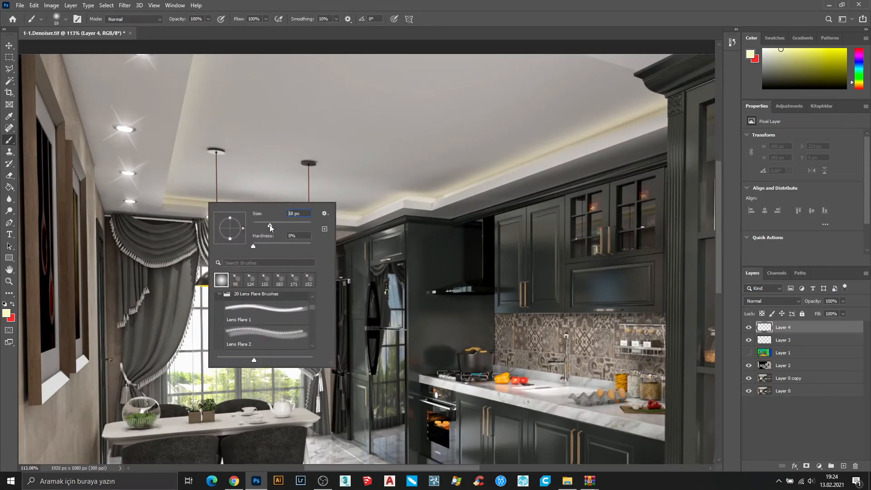
key(Return)
- Paint connected straight pale-yellow strokes along the whole ceiling cove, from the tall cabinet around to the image's upper edge
click(662, 107)
shift+click(435, 199)
shift+click(413, 198)
shift+click(362, 215)
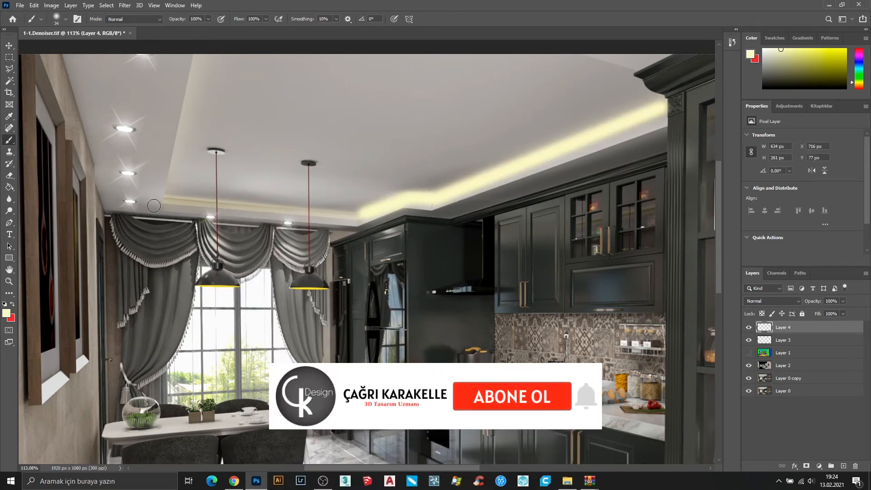
shift+click(169, 199)
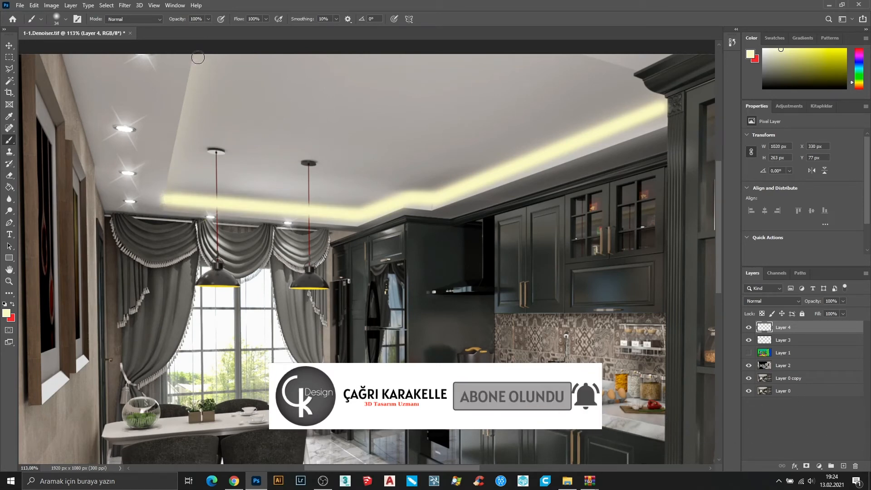
shift+click(198, 57)
- Lower the cove glow layer's opacity to 37% and compare the image with and without it
scroll(311, 115, down, 1)
scroll(336, 272, down, 1)
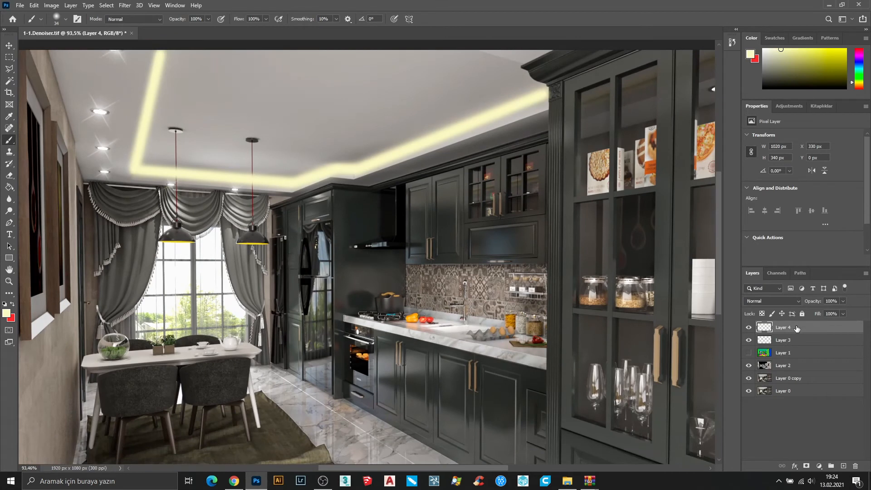
drag(798, 304, 795, 306)
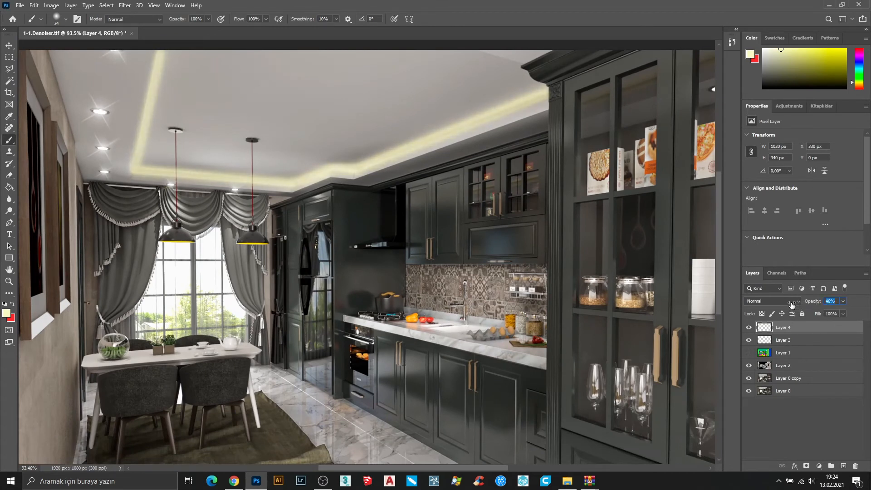
click(750, 327)
click(750, 328)
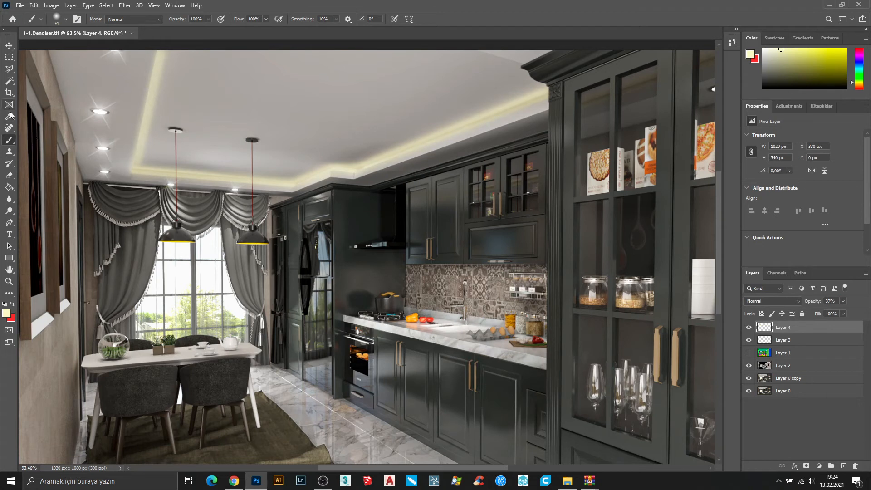
- Erase the glow spilling past the cove's edge beside the spotlights with a 32 px soft eraser, and compare the result
click(9, 175)
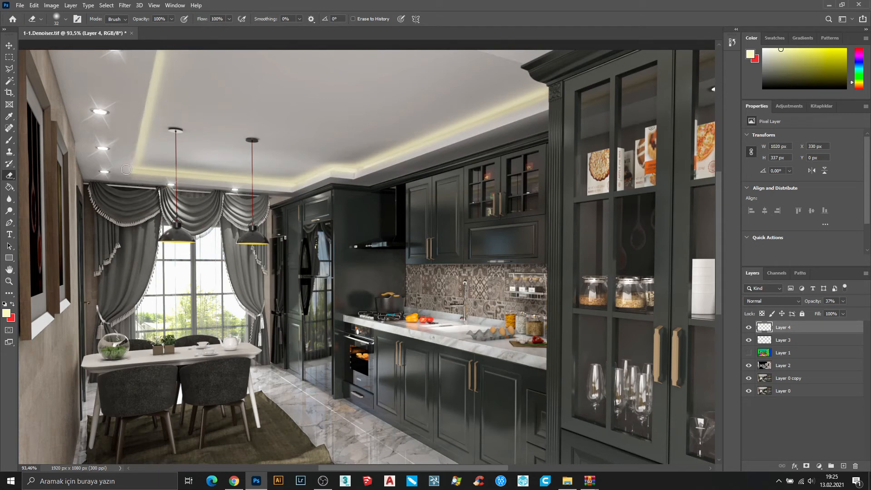
scroll(145, 83, up, 4)
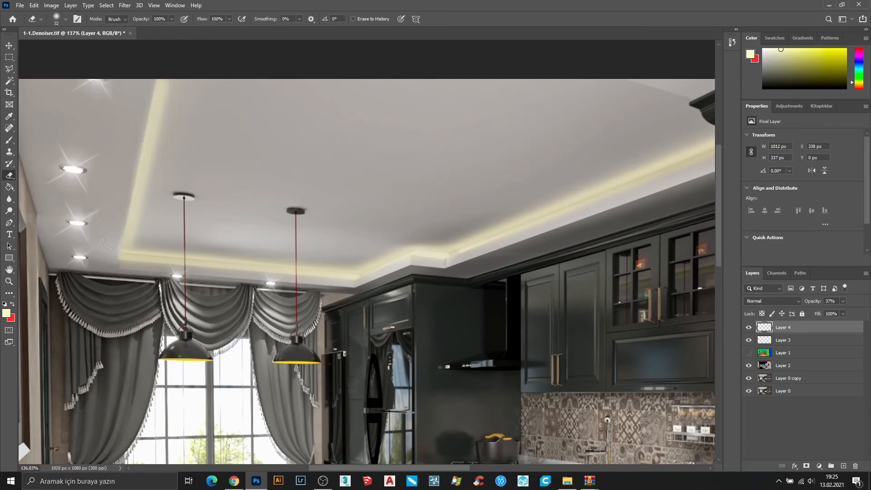
scroll(149, 73, up, 2)
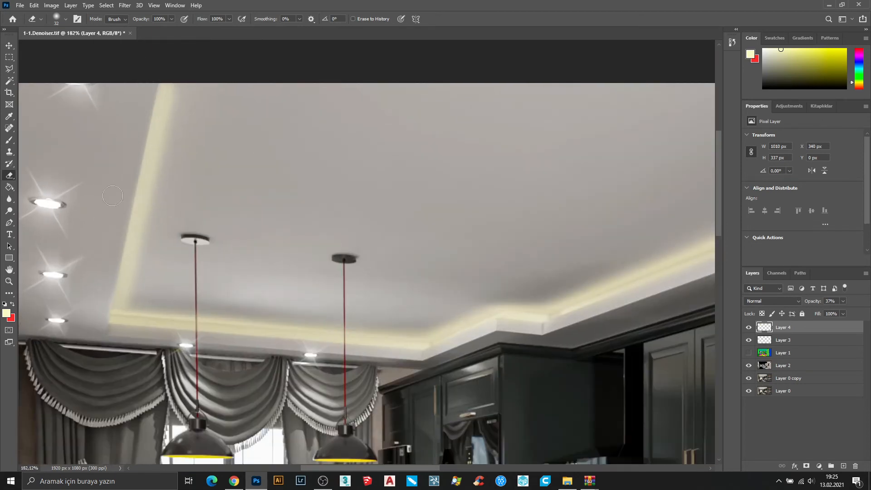
scroll(153, 211, down, 7)
click(749, 330)
click(749, 330)
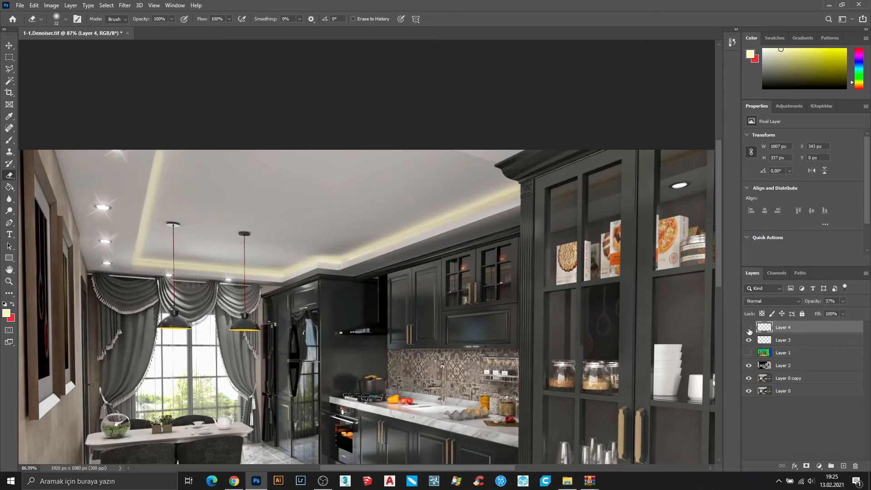
click(750, 330)
scroll(522, 282, down, 3)
click(809, 425)
scroll(267, 249, up, 1)
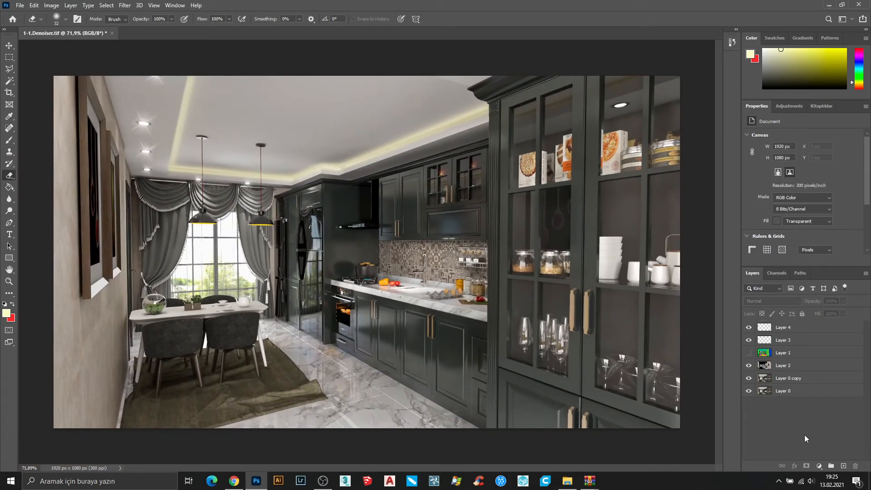
- Check the free sunshine brushes page in Chrome, then return to Photoshop and add a new layer above the cove glow
click(234, 481)
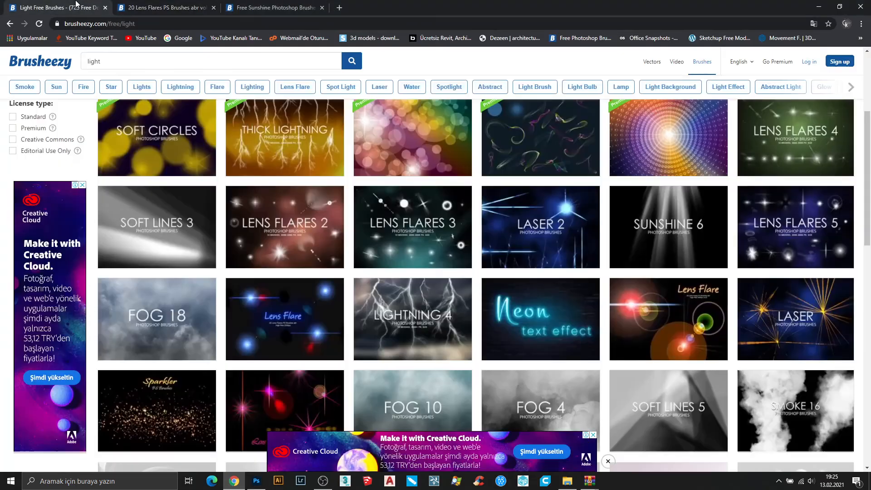
click(252, 5)
click(257, 481)
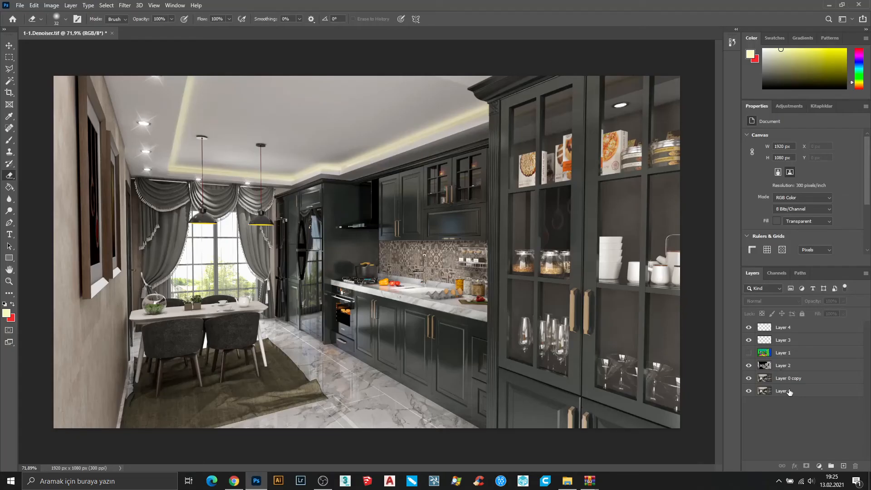
click(843, 466)
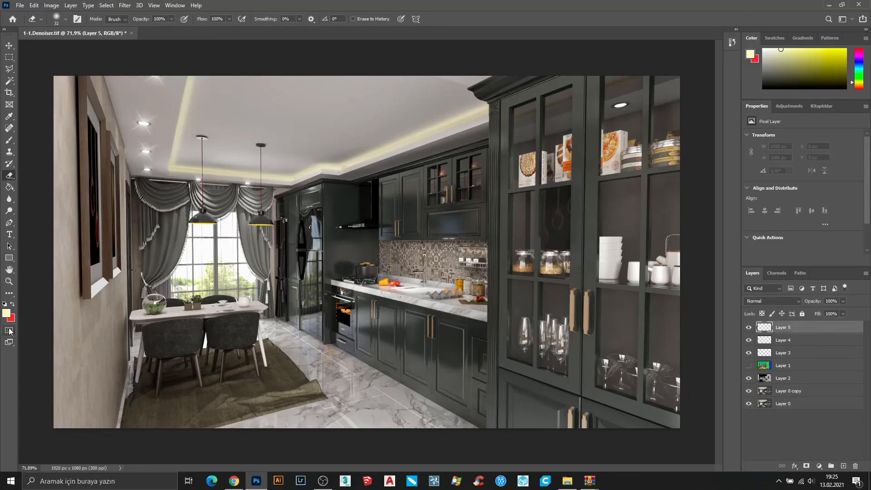
right_click(301, 294)
scroll(316, 406, down, 5)
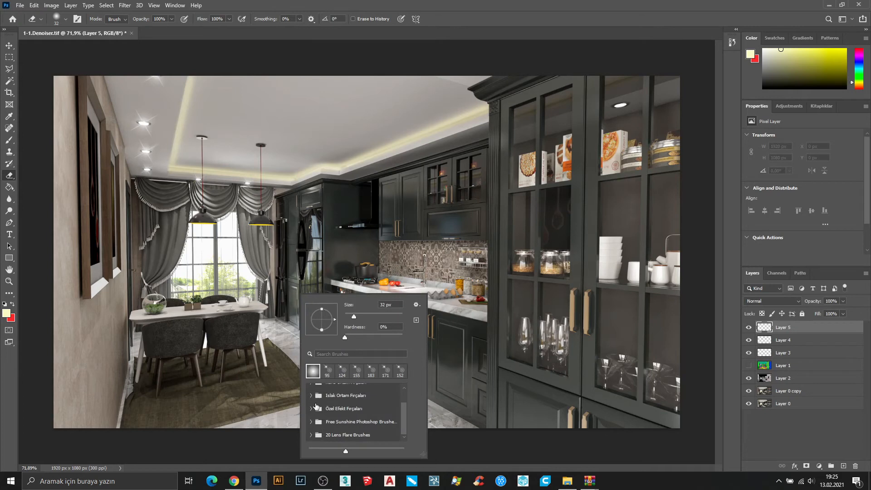
click(312, 422)
click(356, 426)
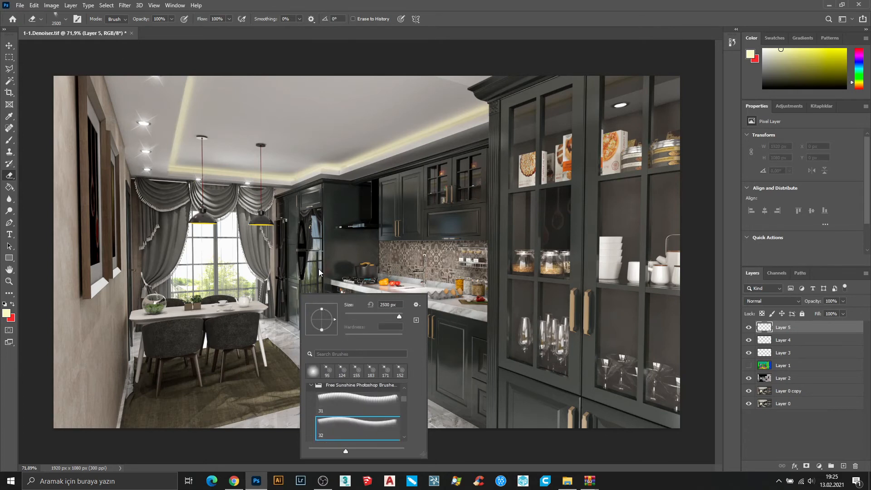
right_click(517, 275)
click(590, 296)
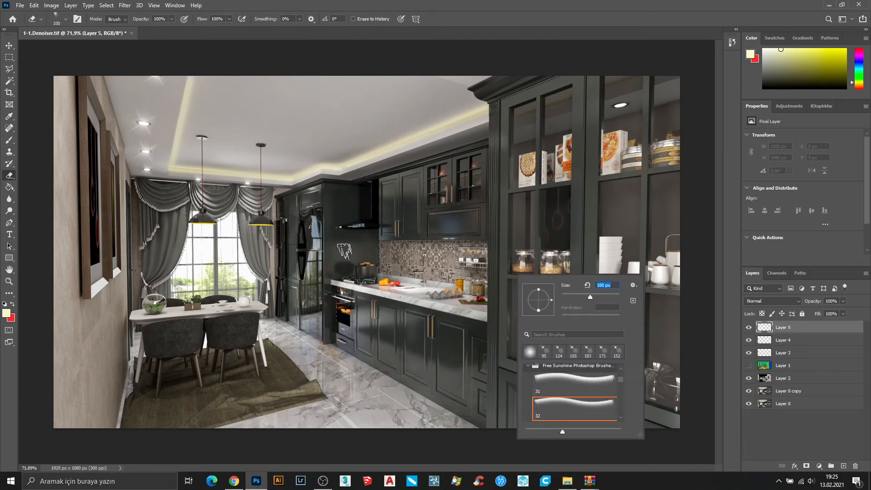
click(608, 298)
drag(611, 296, 614, 296)
click(599, 285)
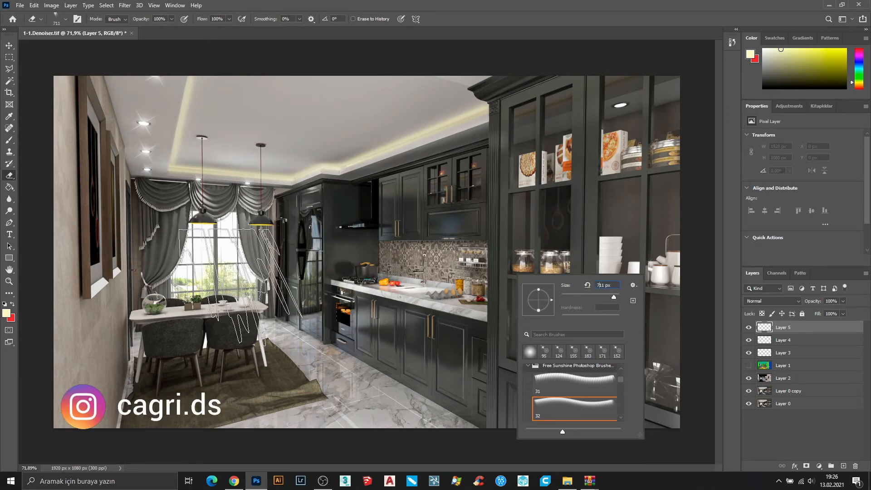
click(240, 287)
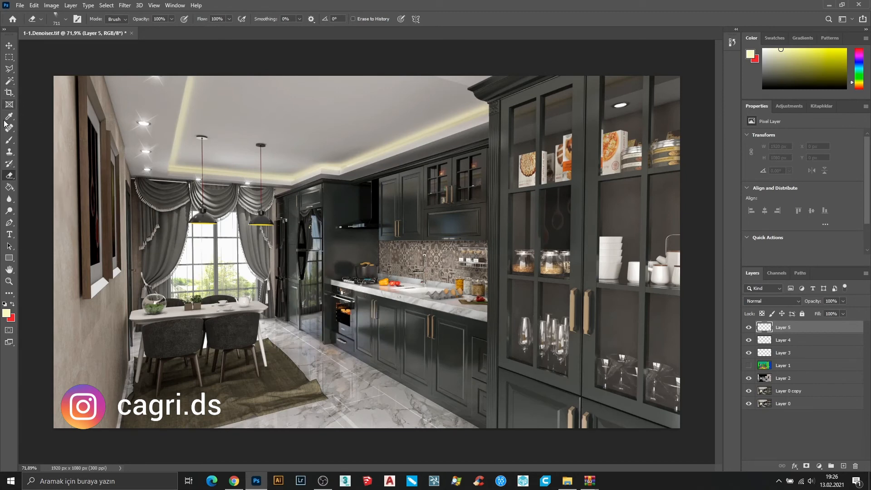
- Stamp pale-yellow sun rays over the window with the Brush tool, using Free Sunshine brush 32 at 700 px
click(9, 139)
right_click(288, 270)
scroll(353, 394, down, 1)
click(354, 398)
click(350, 370)
click(517, 242)
right_click(518, 242)
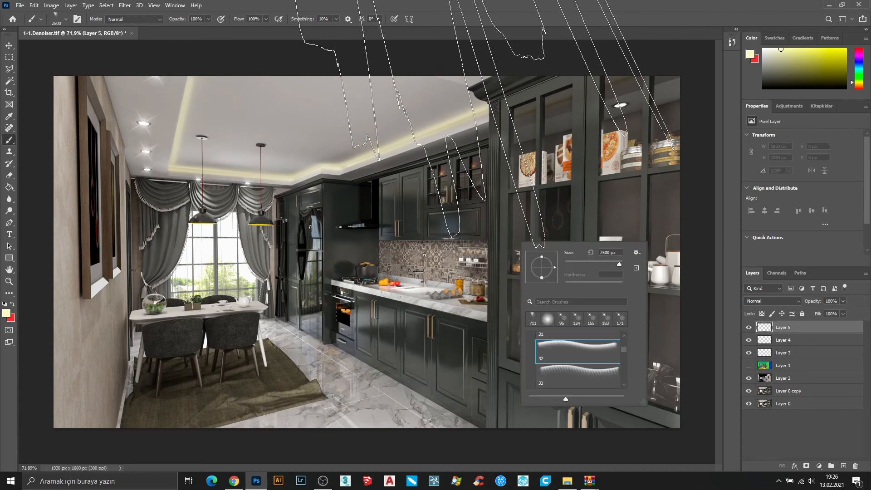
text(700)
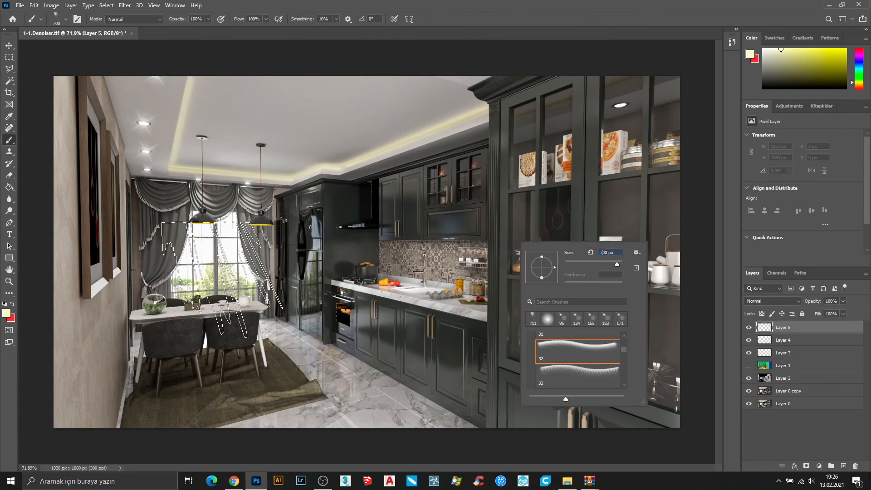
key(Return)
click(234, 279)
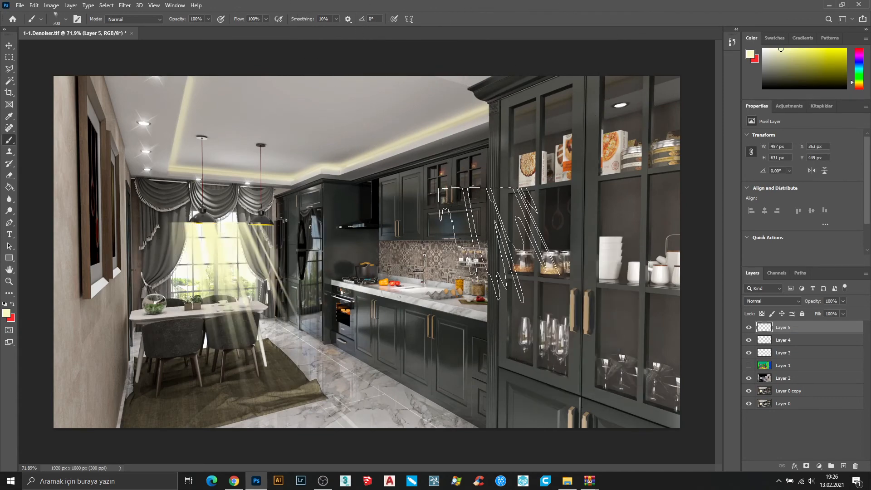
- Distort the sun rays by their corners so they slant from the window across the dining table towards the floor
scroll(500, 309, up, 3)
key(ctrl+t)
right_click(378, 250)
click(431, 292)
drag(377, 225, 392, 226)
scroll(496, 436, down, 1)
drag(496, 436, 512, 361)
drag(298, 187, 282, 196)
drag(493, 188, 476, 190)
drag(299, 435, 346, 372)
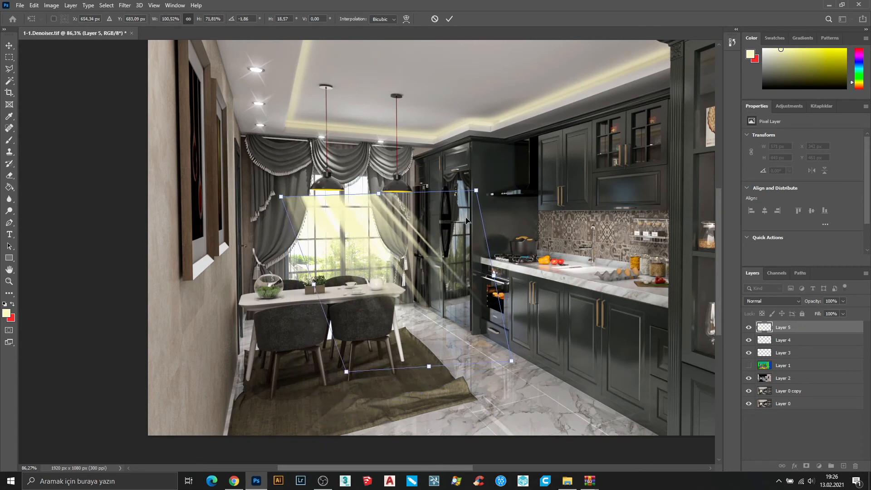
- Narrow the rays' upper end at the window, stretch their lower corners further across the floor, and apply the transform
drag(479, 190, 477, 192)
drag(280, 197, 299, 196)
drag(475, 194, 454, 196)
drag(299, 196, 309, 192)
drag(469, 195, 430, 197)
drag(511, 360, 547, 381)
drag(346, 372, 359, 398)
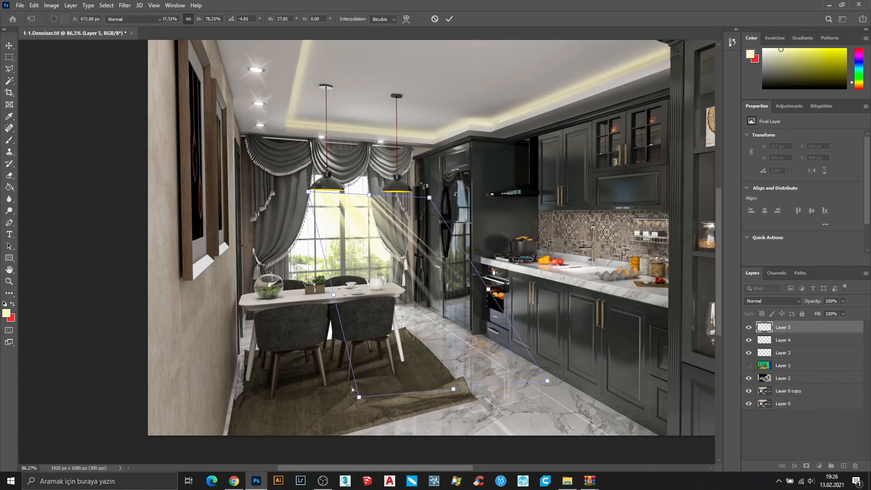
key(Return)
- Erase the upper ends of the sun rays around the pendant lamps and curtains with a soft 146 px eraser
key(e)
right_click(386, 271)
click(427, 348)
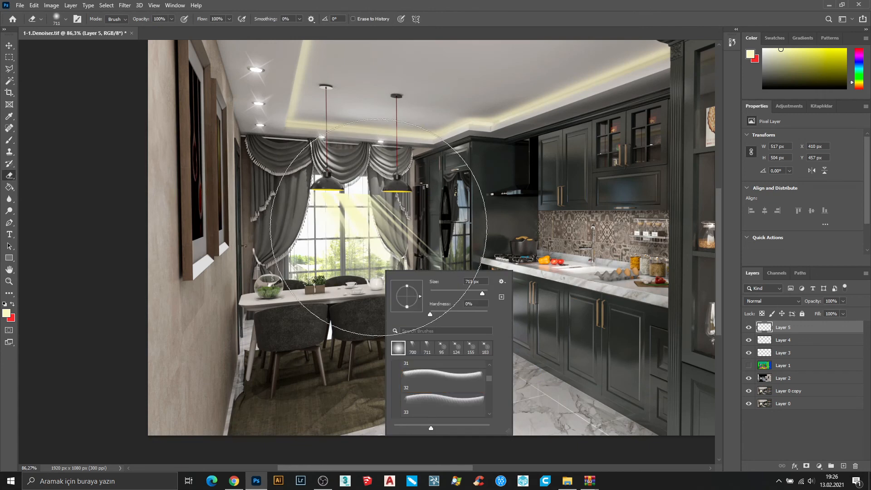
right_click(330, 126)
key(Return)
scroll(331, 185, up, 9)
mouse_move(245, 209)
mouse_down()
mouse_move(286, 193)
mouse_move(584, 140)
mouse_up()
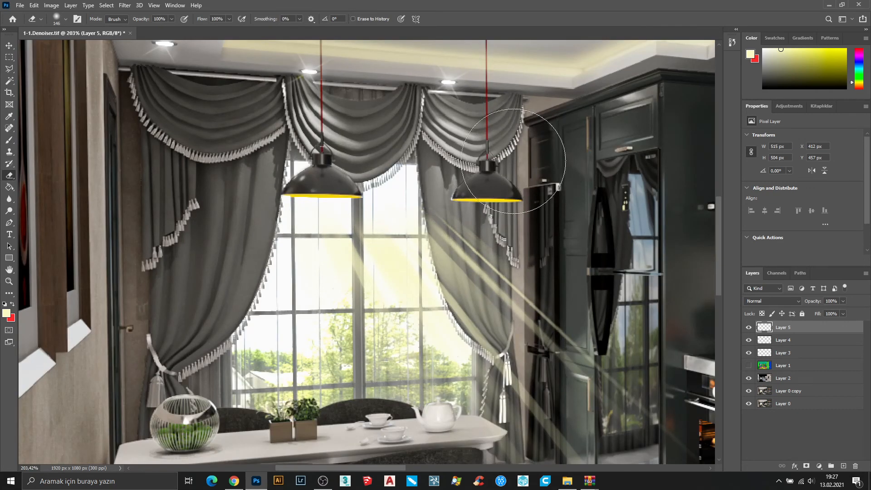
- Set the sun rays layer to Color Dodge blending at 58% opacity and deselect it
scroll(345, 170, down, 8)
click(772, 301)
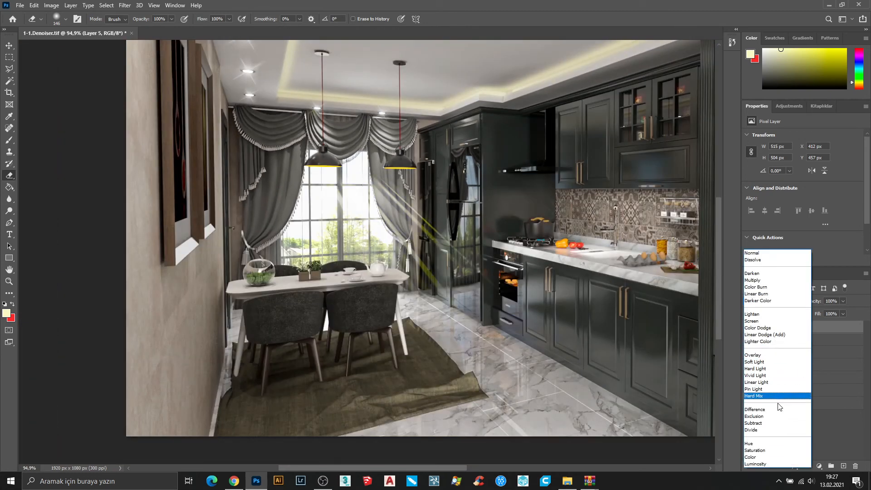
click(773, 328)
drag(803, 303, 801, 303)
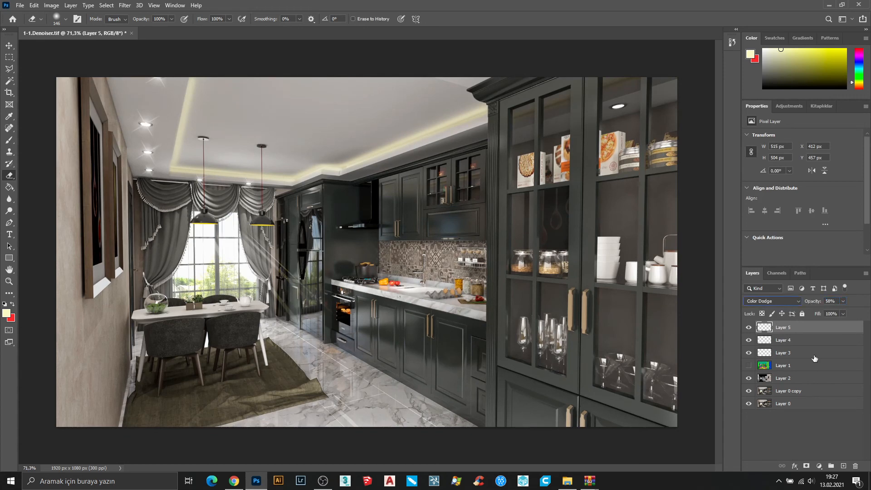
click(795, 425)
- Add a Curves adjustment layer that raises the upper midtones, lower its opacity to about 55%, and compare it on and off
scroll(414, 282, up, 1)
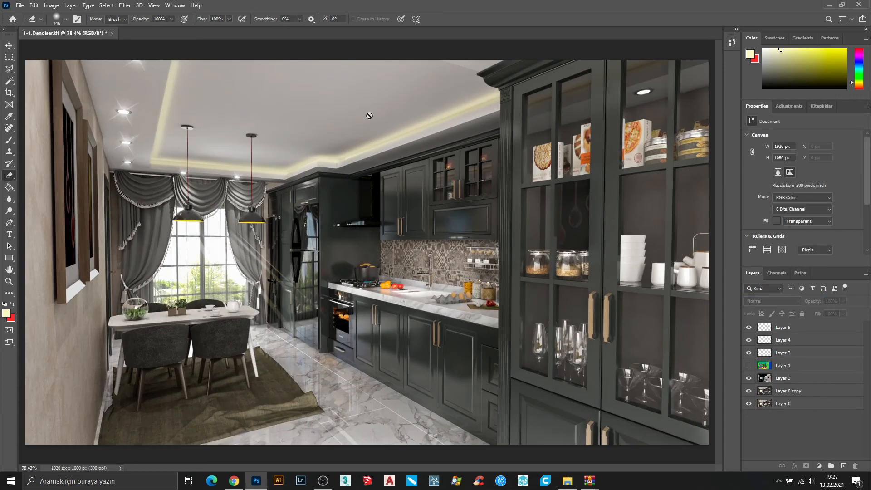
click(819, 467)
click(814, 351)
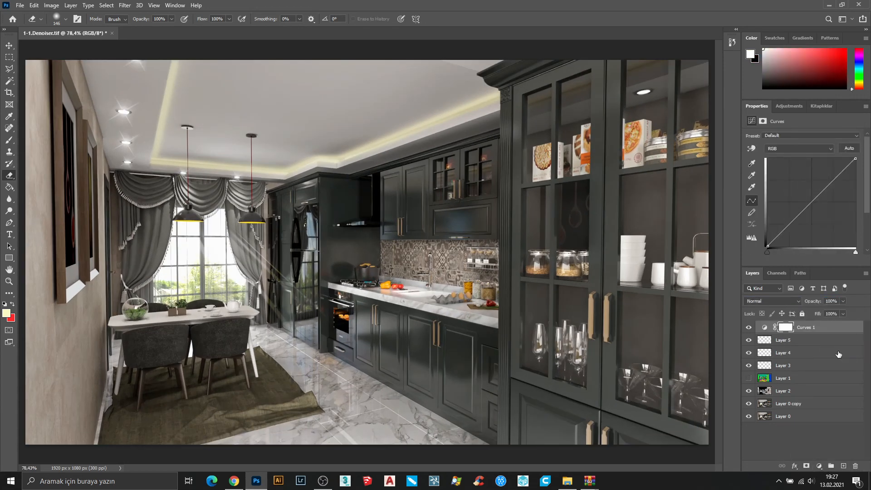
drag(806, 216, 826, 182)
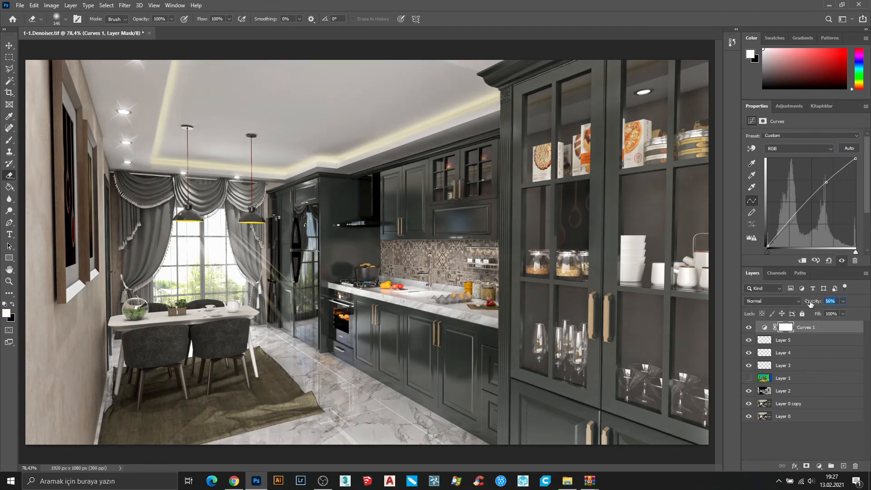
click(751, 329)
click(750, 329)
click(794, 450)
- Add a Levels adjustment layer with automatic correction, fine-tune its white and black input points, and reduce the layer's opacity
click(819, 466)
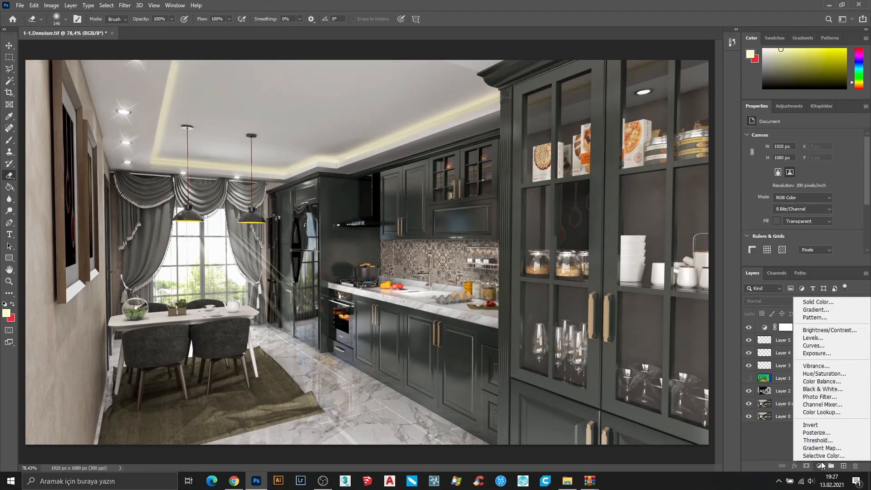
click(839, 338)
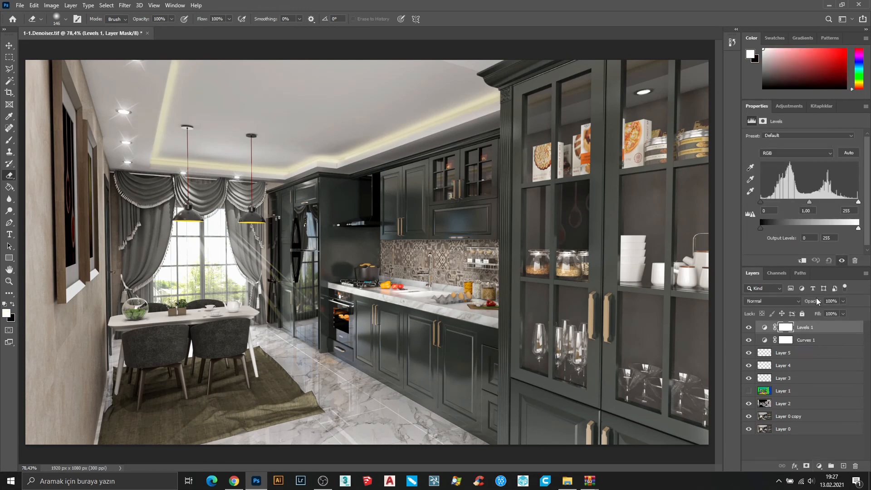
click(848, 154)
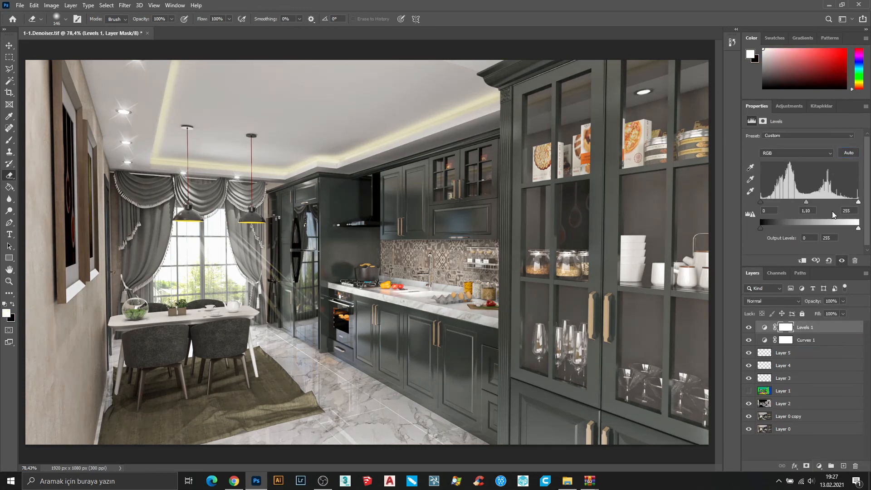
drag(857, 203, 868, 205)
drag(761, 201, 763, 203)
drag(817, 302, 786, 304)
click(786, 445)
- Add a Hue/Saturation adjustment layer with the Strong Saturation preset, lower its opacity to about 47%, and compare it on and off
click(819, 466)
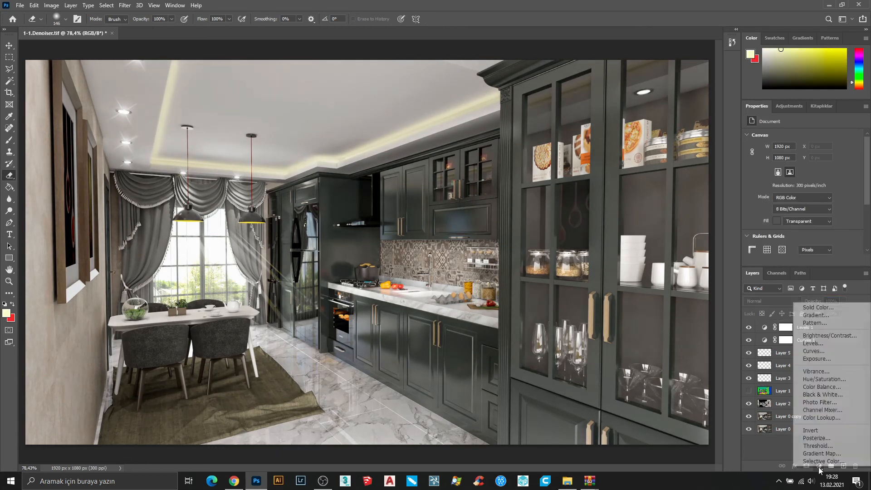
click(840, 381)
click(810, 136)
click(811, 205)
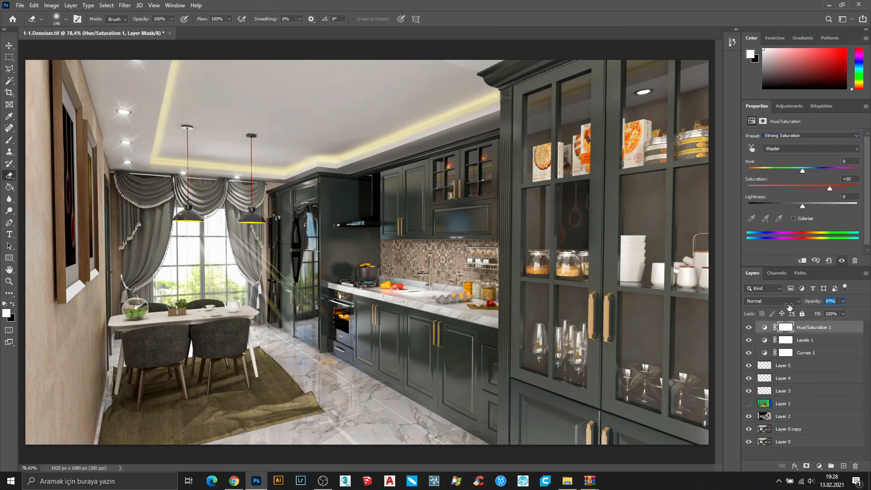
click(749, 328)
click(749, 327)
click(810, 455)
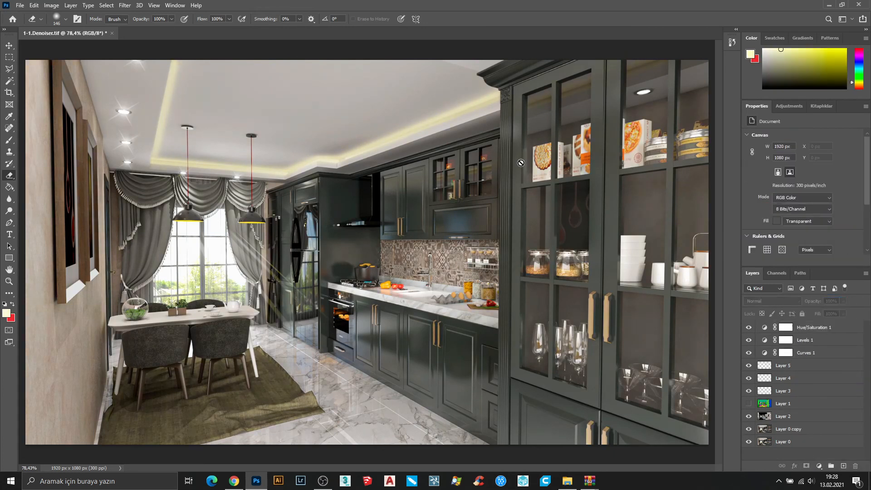